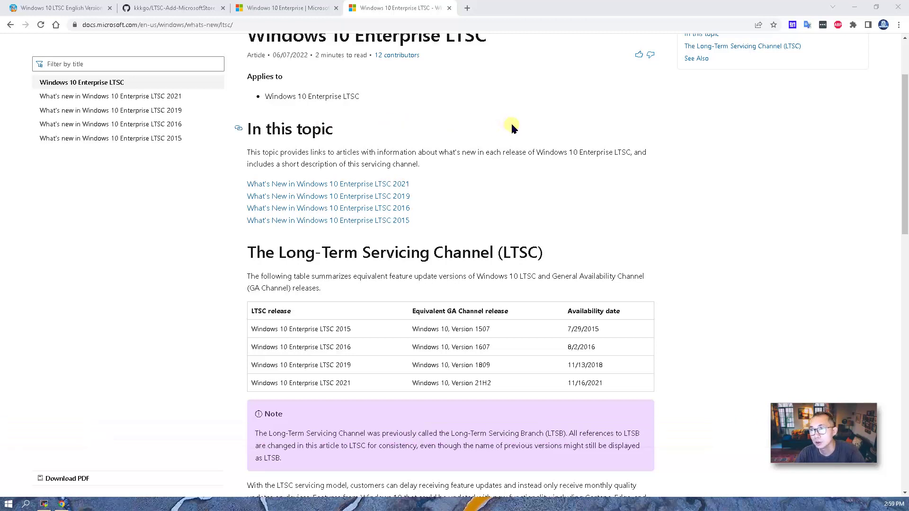
- Read the Windows 10 Enterprise LTSC article, covering its release table, servicing model and important notes
scroll(510, 122, "up", 1)
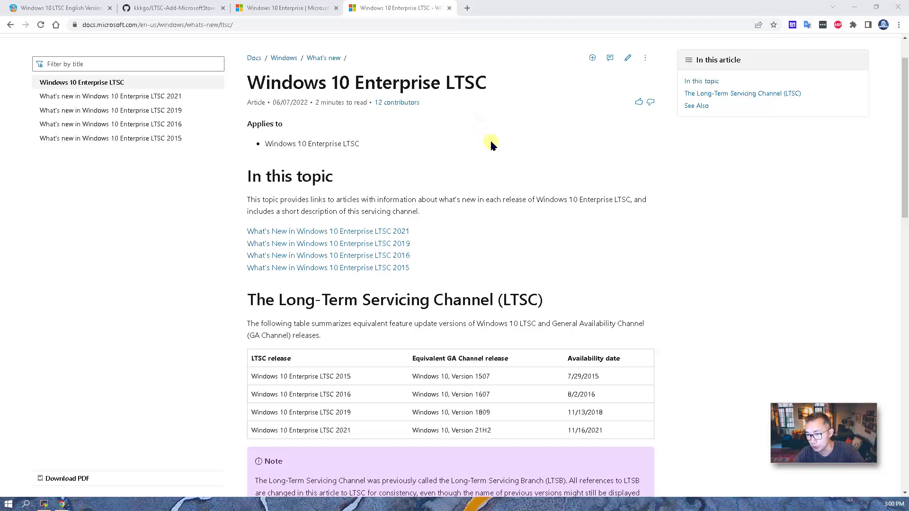
scroll(490, 145, "down", 1)
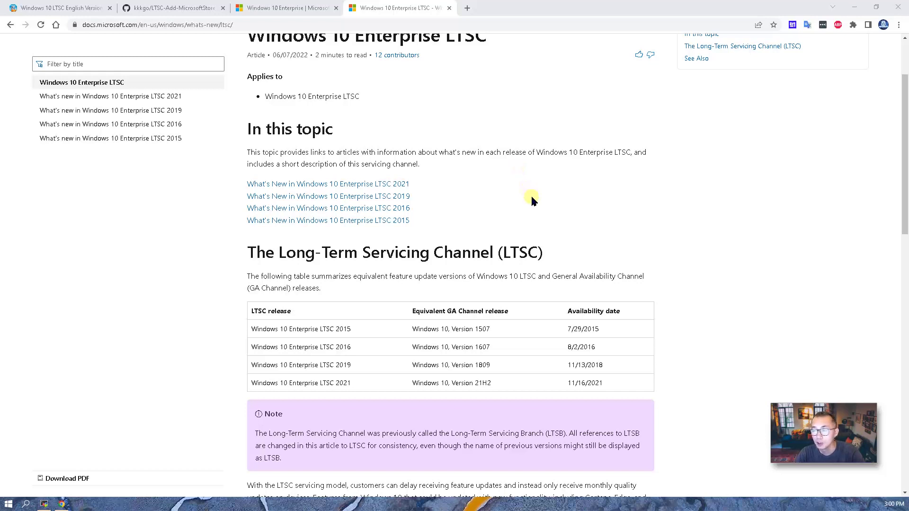
scroll(531, 199, "down", 4)
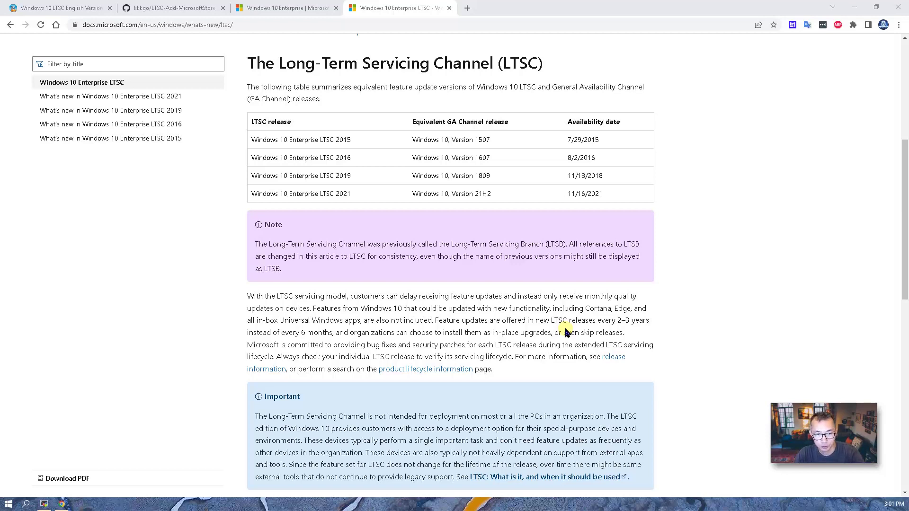
scroll(566, 331, "down", 2)
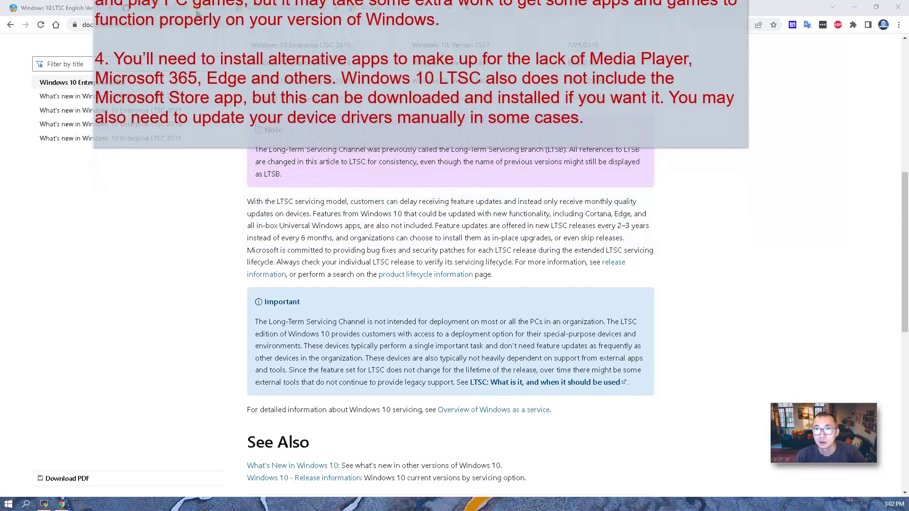
- Open the LTSC-Add-MicrosoftStore GitHub repository and examine the README's instructions for adding the Store
left_click(297, 10)
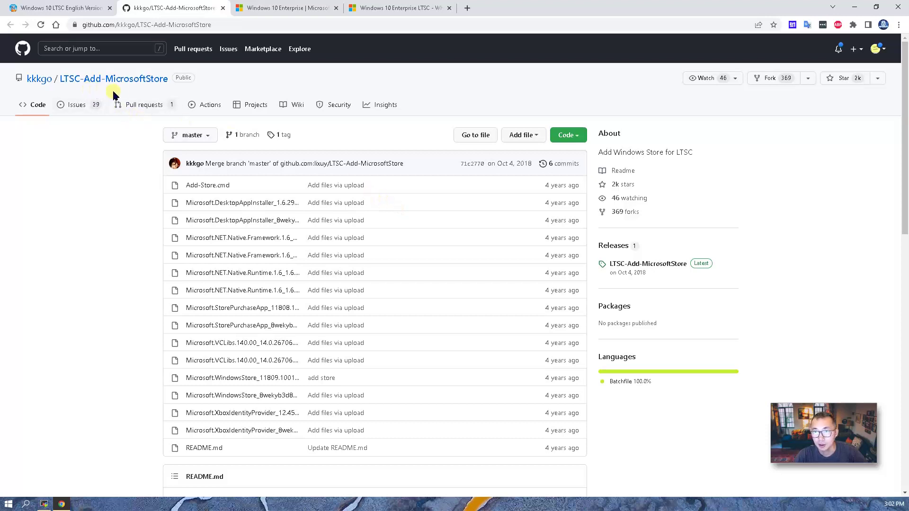
scroll(450, 287, "down", 5)
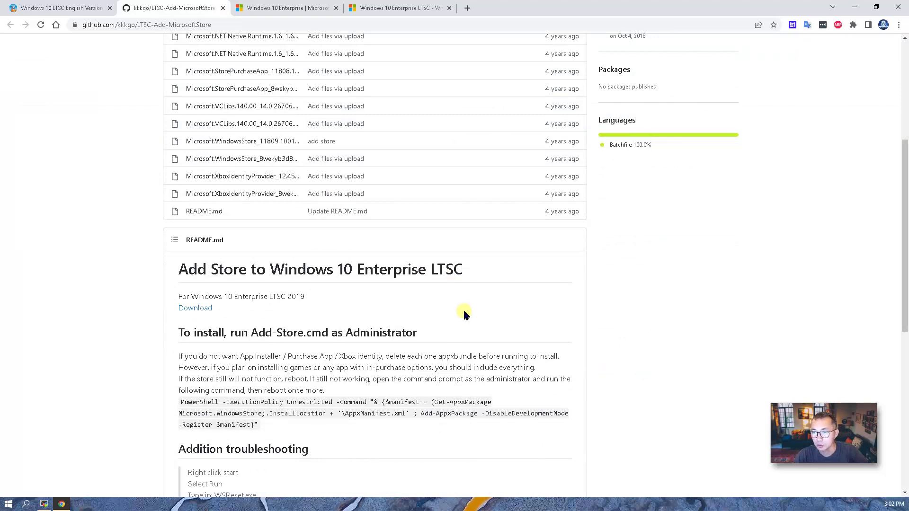
scroll(464, 315, "down", 1)
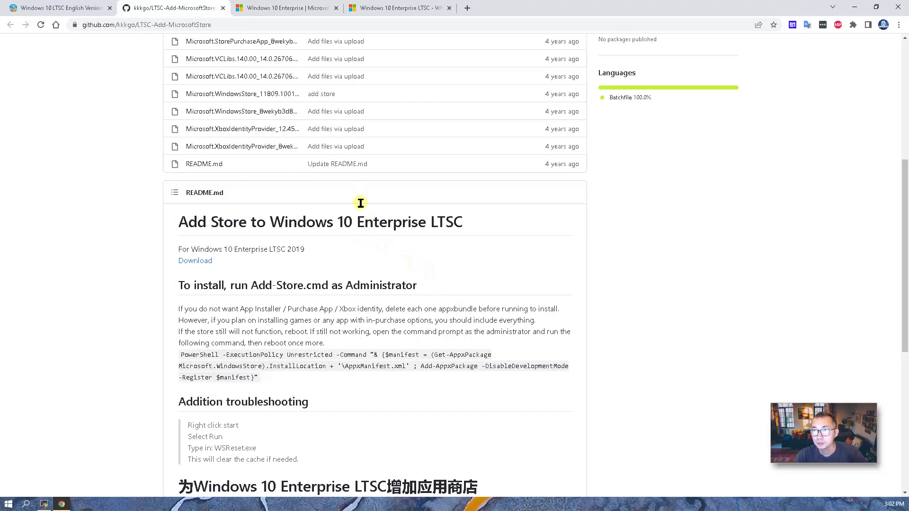
- Examine the English (United States) Enterprise LTSC ISO links on the Evaluation Center download page, and return to the Windows 10 LTSC blog post
left_click(313, 8)
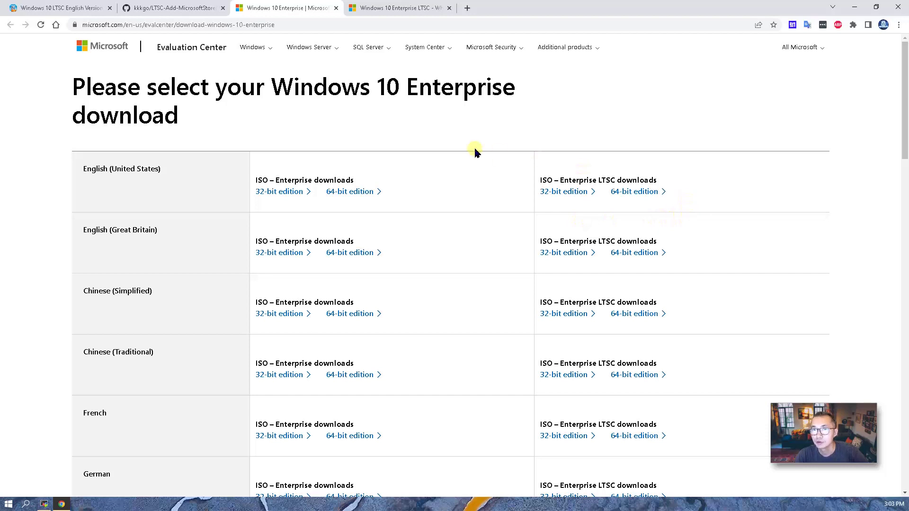
left_click_drag(272, 87, 524, 113)
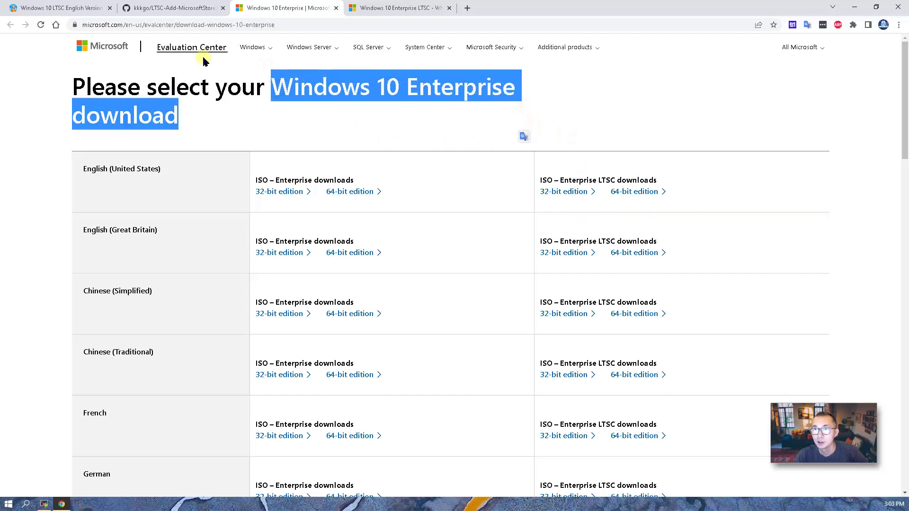
left_click_drag(153, 47, 232, 51)
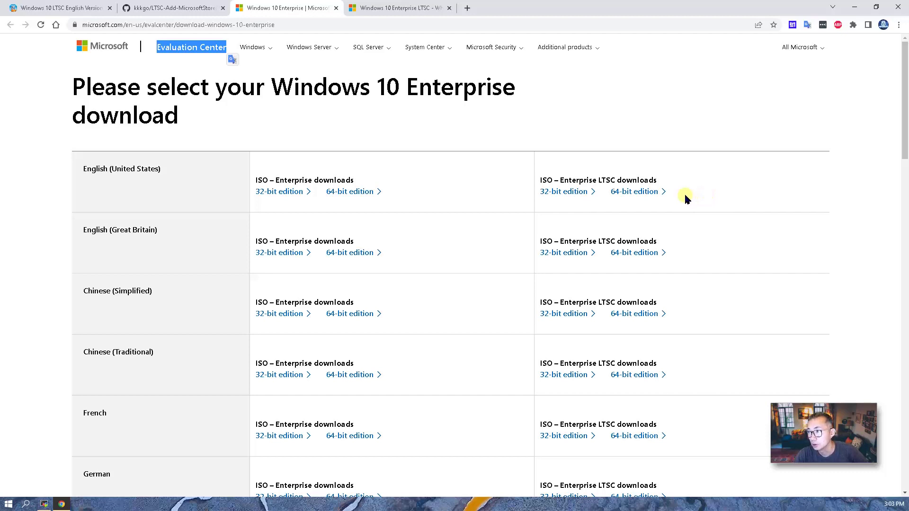
left_click_drag(662, 192, 609, 192)
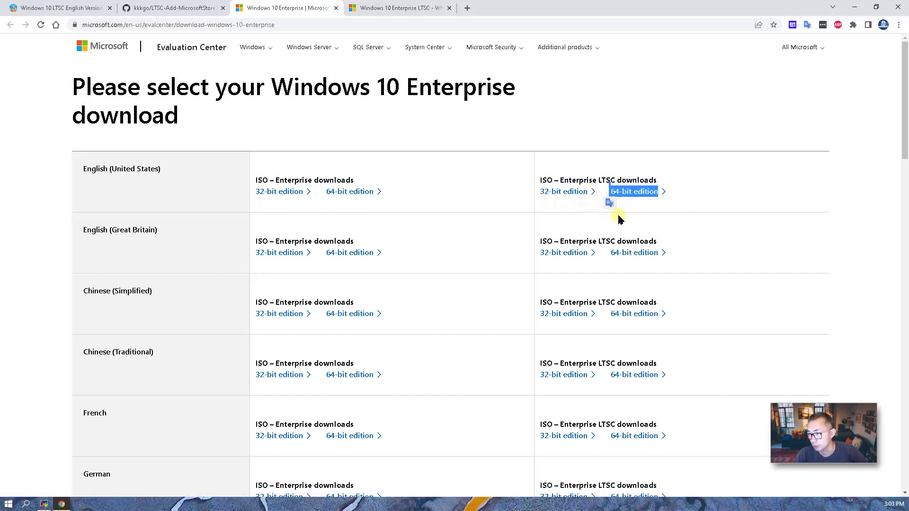
scroll(690, 213, "down", 1)
left_click(695, 163)
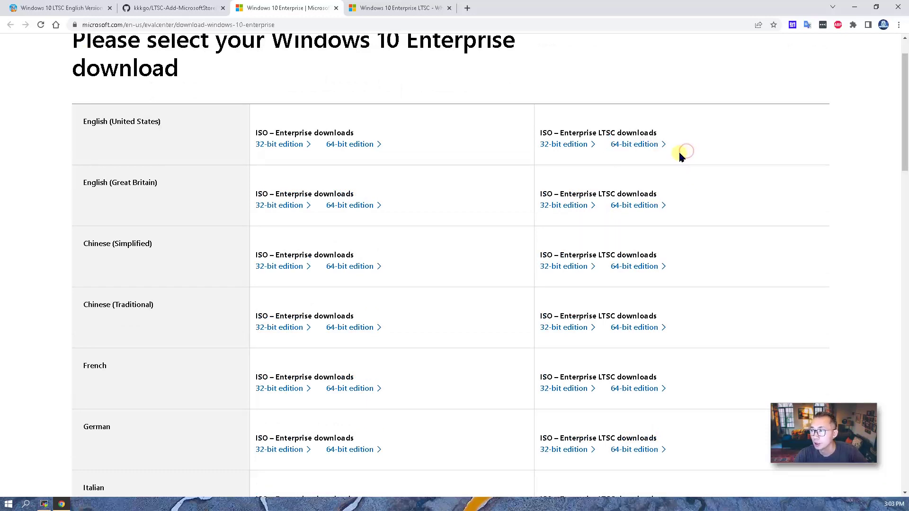
left_click_drag(685, 151, 538, 135)
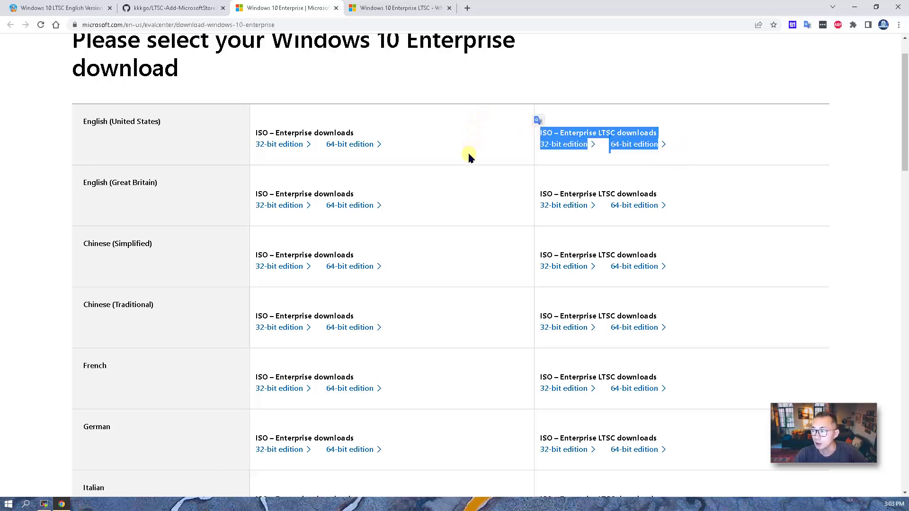
left_click(432, 150)
left_click(79, 8)
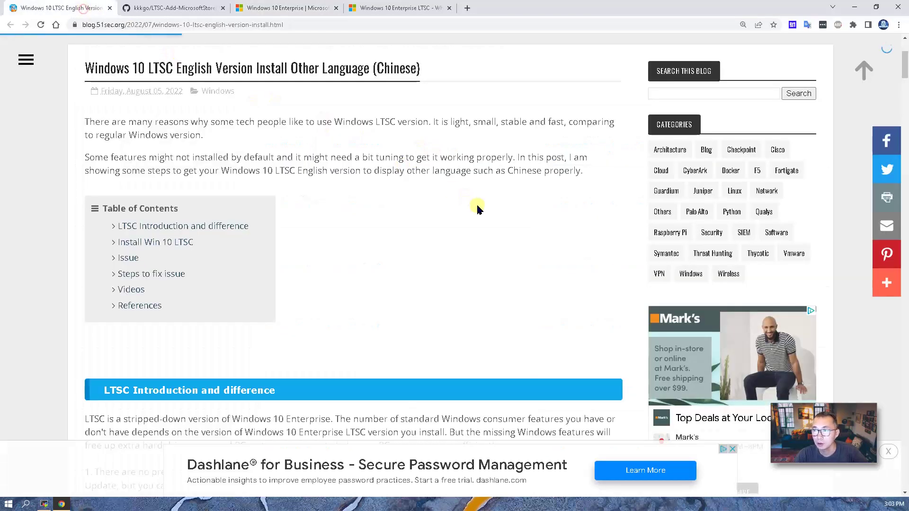
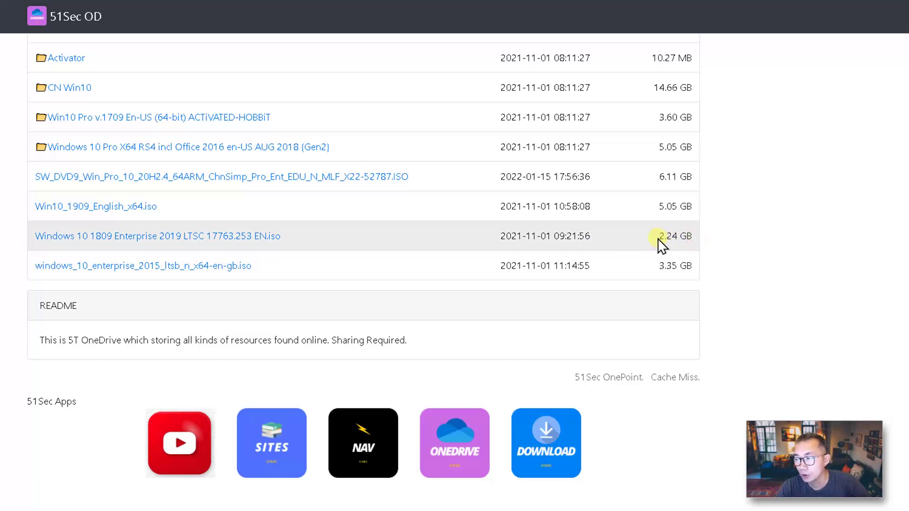
- Compare the file size of the Windows 10 1809 Enterprise 2019 LTSC ISO with the other Windows 10 ISOs listed
left_click_drag(671, 237, 696, 243)
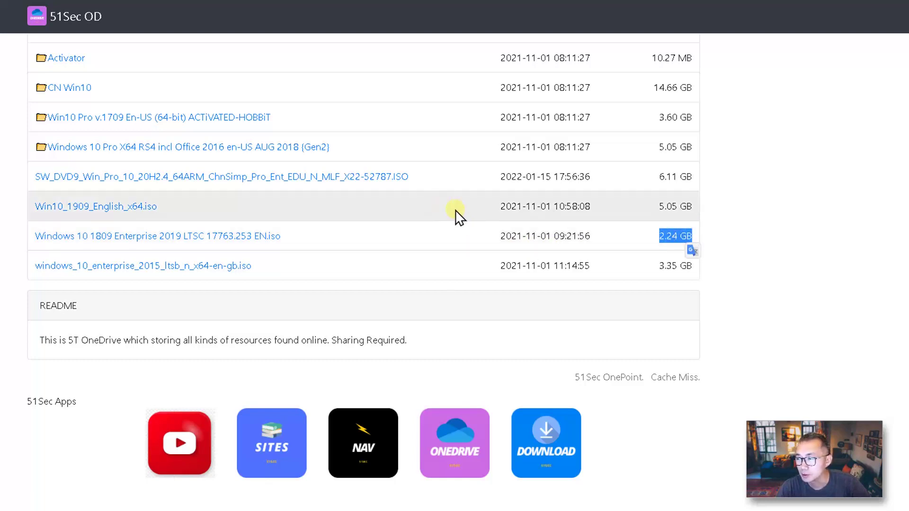
left_click_drag(658, 207, 692, 209)
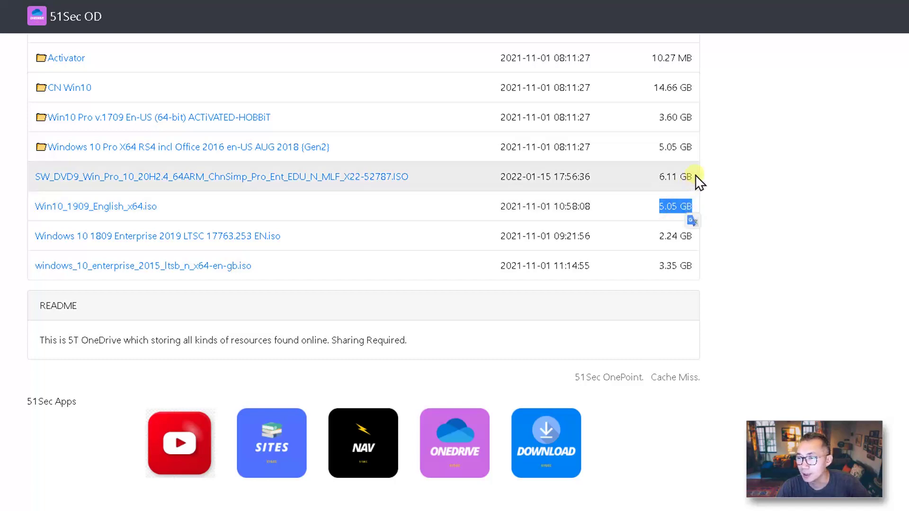
left_click_drag(694, 176, 653, 176)
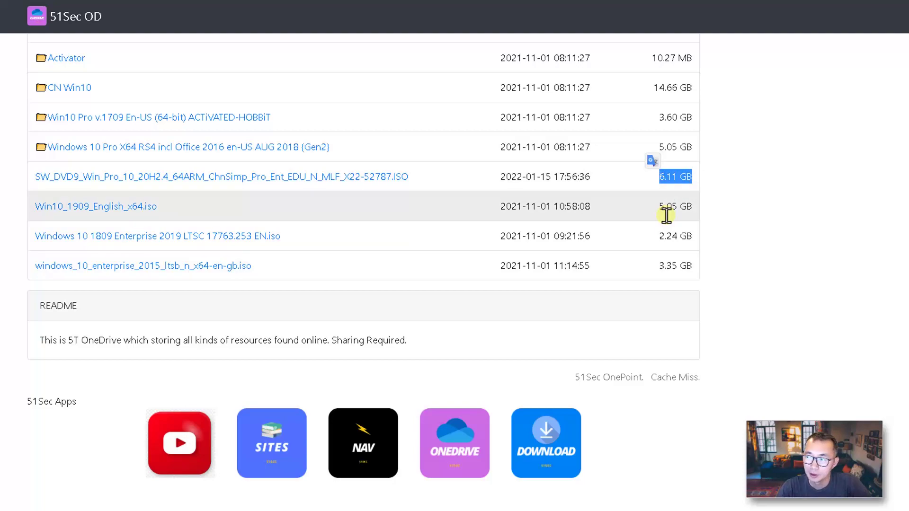
left_click_drag(692, 237, 653, 233)
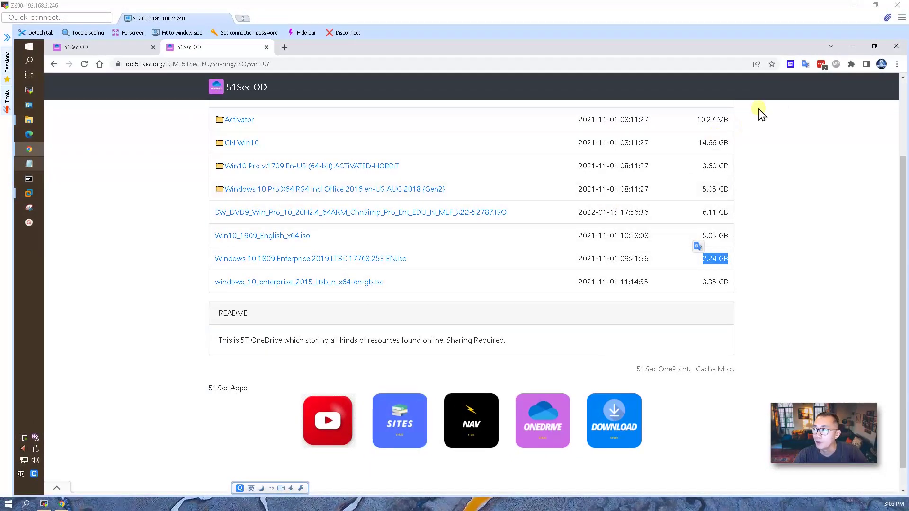
- Dismiss the browser and the W10 2019 LTSC folder properties, and power on the Win10-LTSC2019 virtual machine as a copied one
left_click(852, 45)
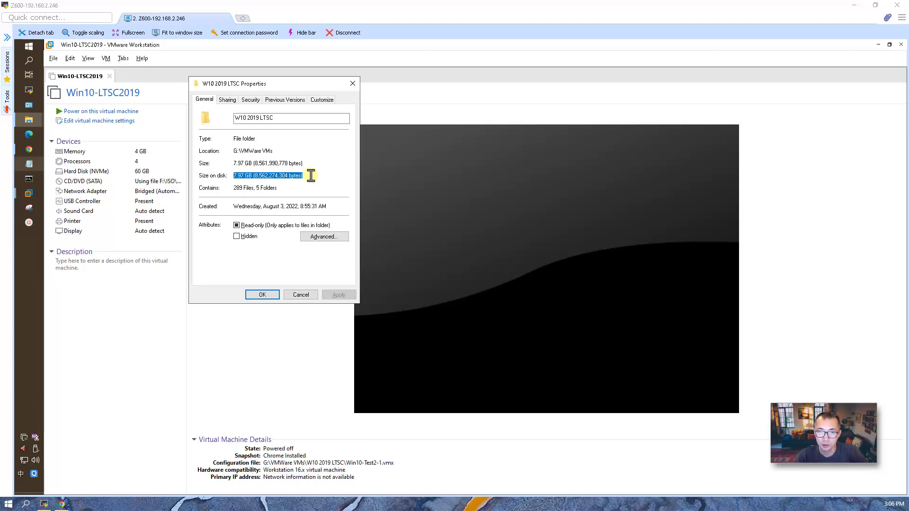
left_click(312, 295)
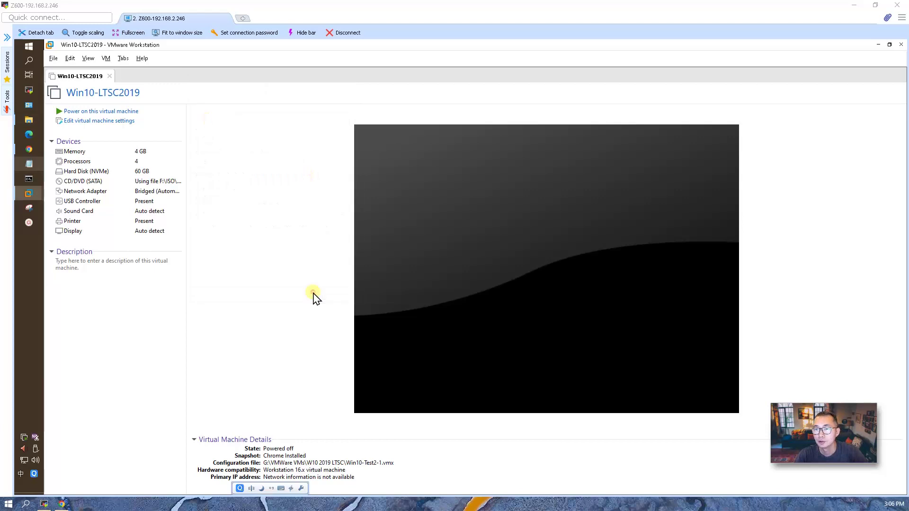
left_click(132, 112)
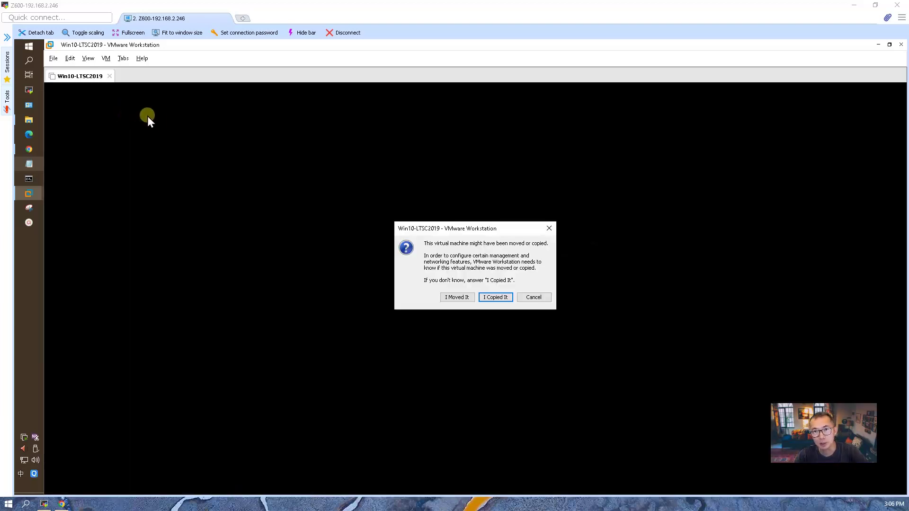
left_click(491, 299)
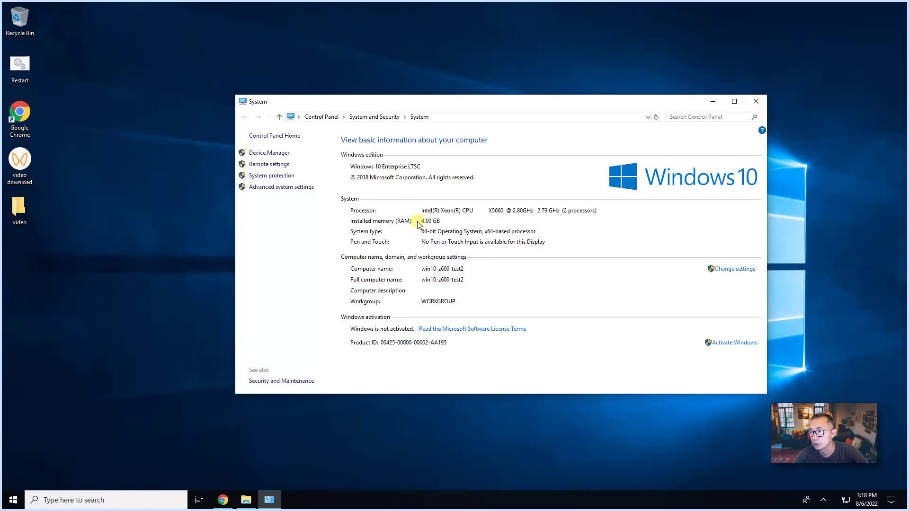
- Open Task Manager, check the virtual machine's CPU and memory performance, and minimize it
right_click(346, 495)
left_click(379, 449)
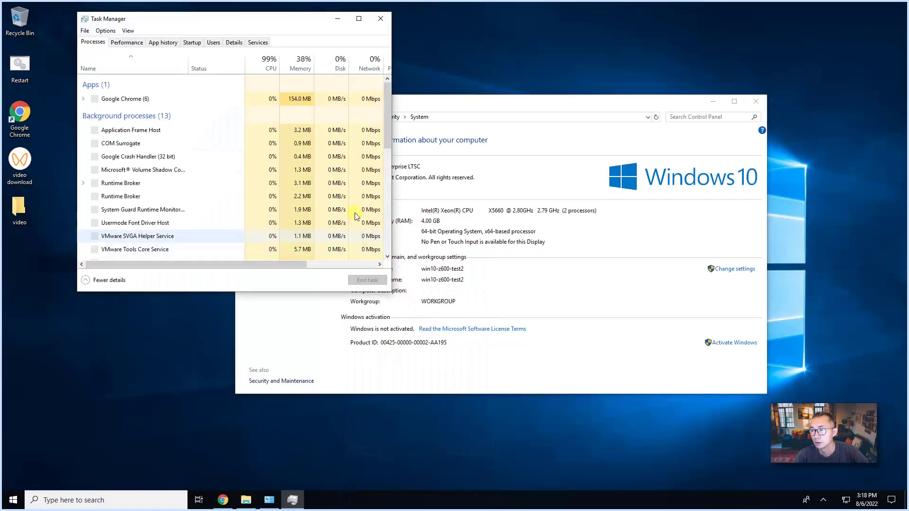
left_click(127, 42)
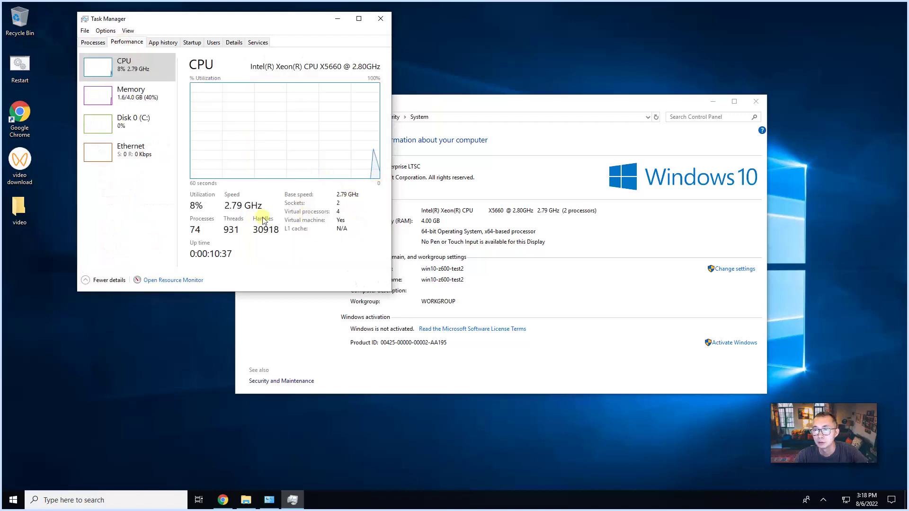
left_click(288, 214)
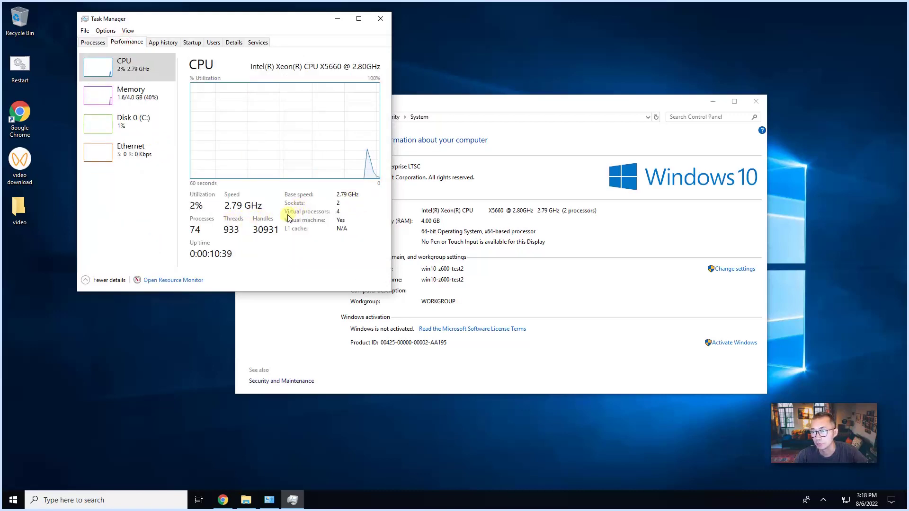
left_click(334, 18)
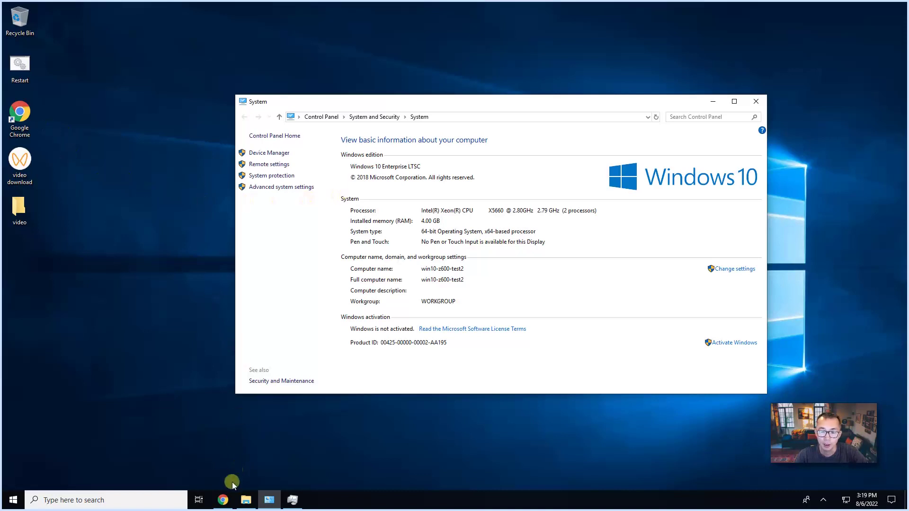
- Switch to Chrome and load sina.com.cn to check how Chinese text displays
left_click(225, 500)
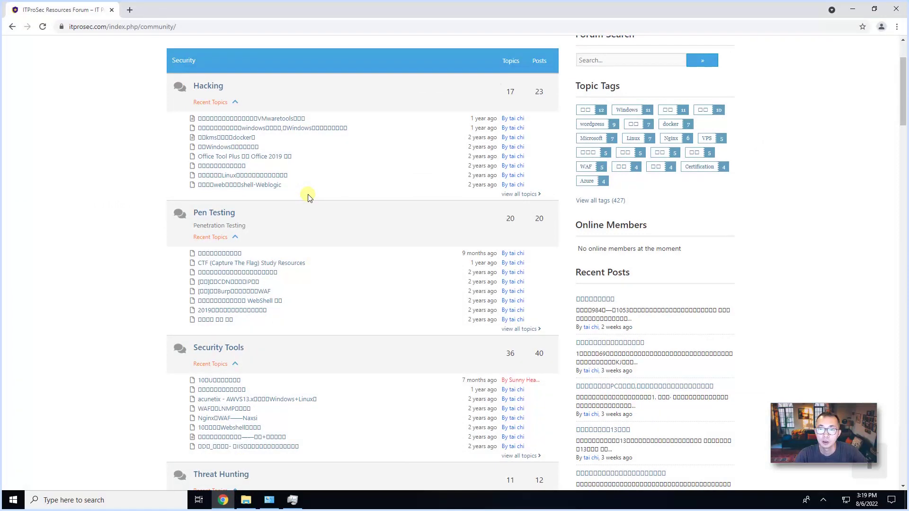
left_click(172, 26)
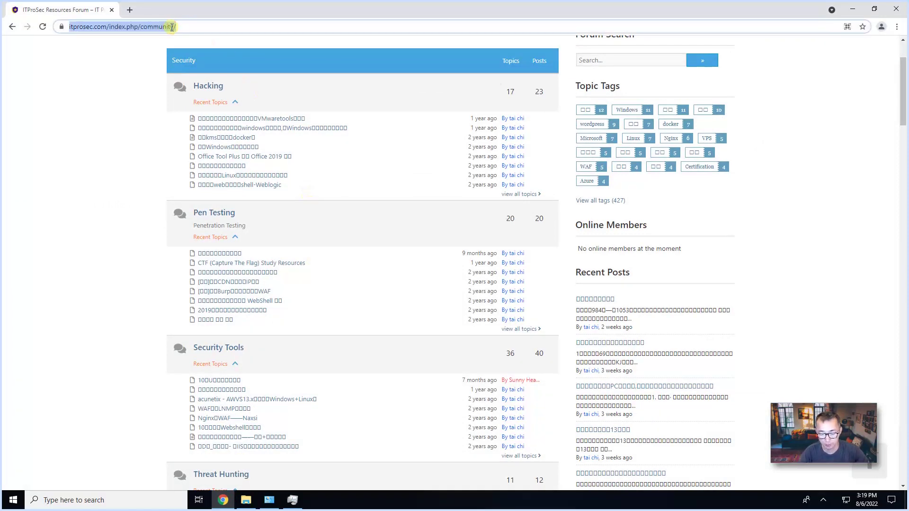
type("sina.com.cn")
key("Return")
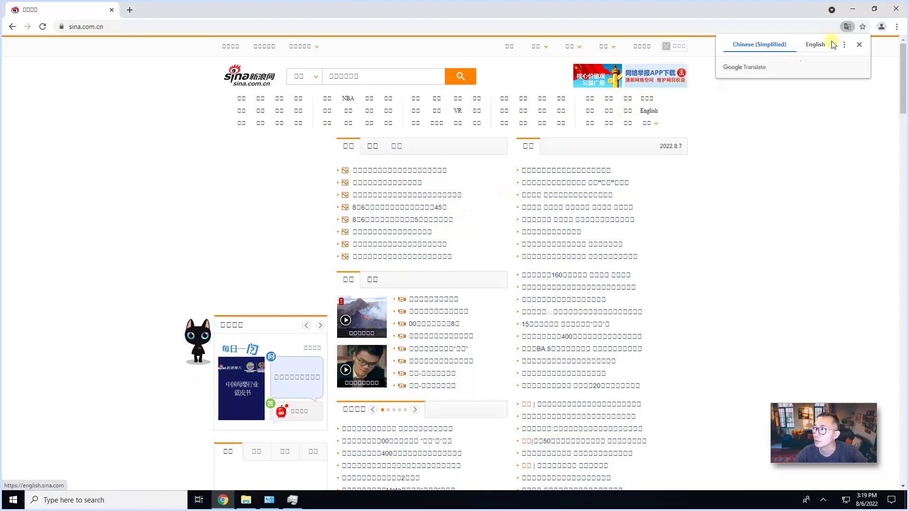
- Restore the Chrome window to a smaller size, reposition it on the desktop and bring the System window to the front
left_click(873, 11)
left_click_drag(320, 14, 381, 38)
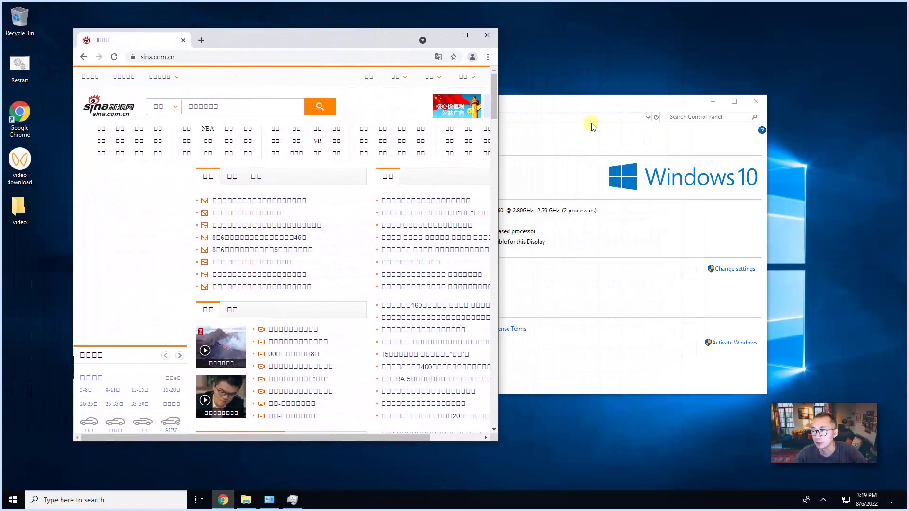
left_click(642, 101)
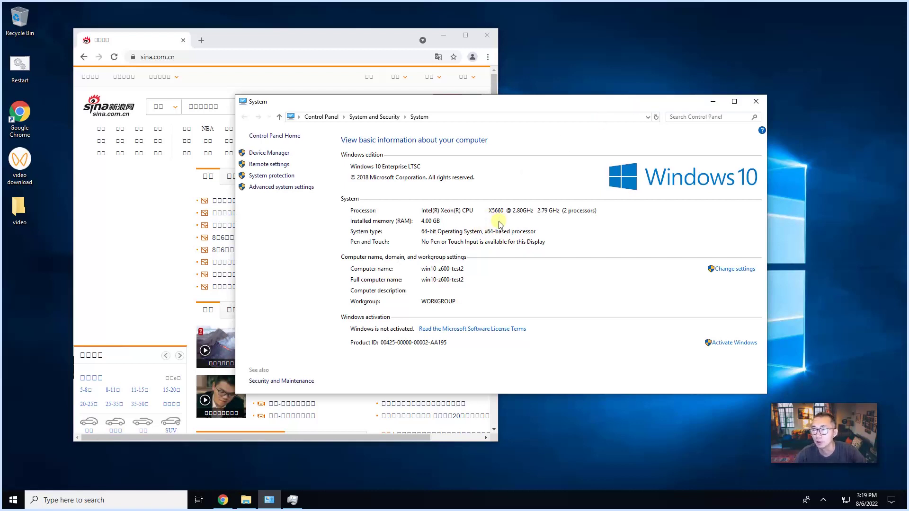
- Launch the video download app to check its text, cancel its message and minimize the Chrome window
double_click(19, 161)
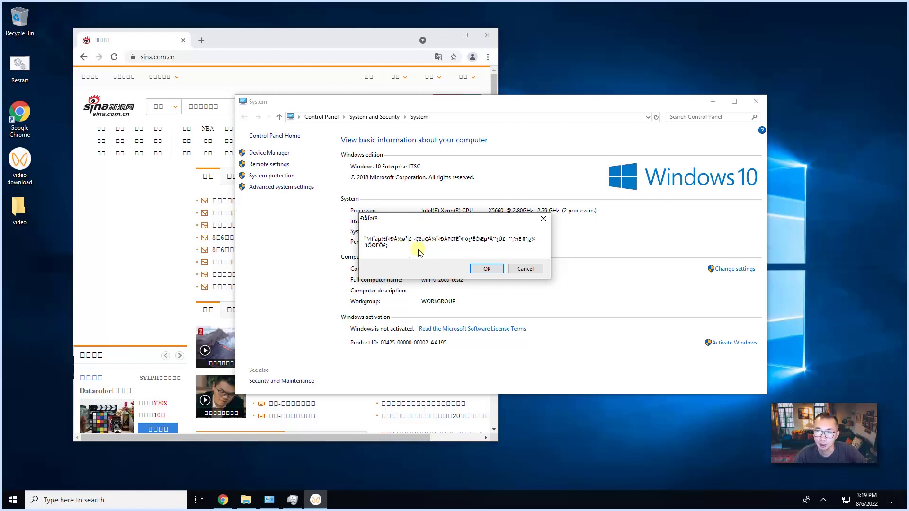
left_click(526, 268)
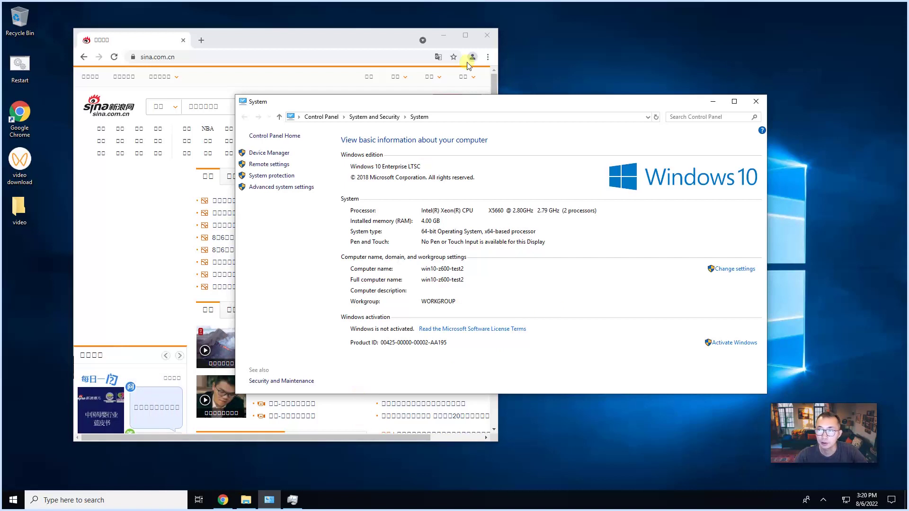
left_click(444, 35)
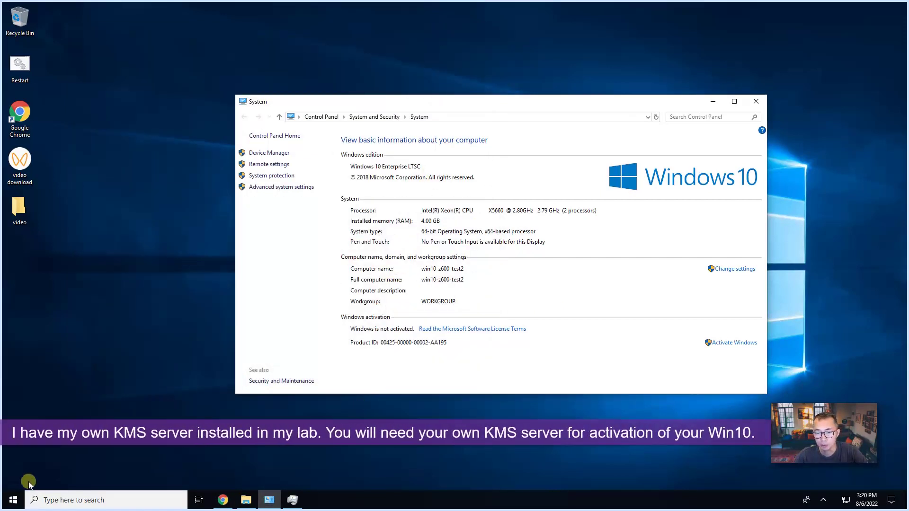
- Open a Command Prompt window with administrator rights
right_click(13, 500)
left_click(64, 455)
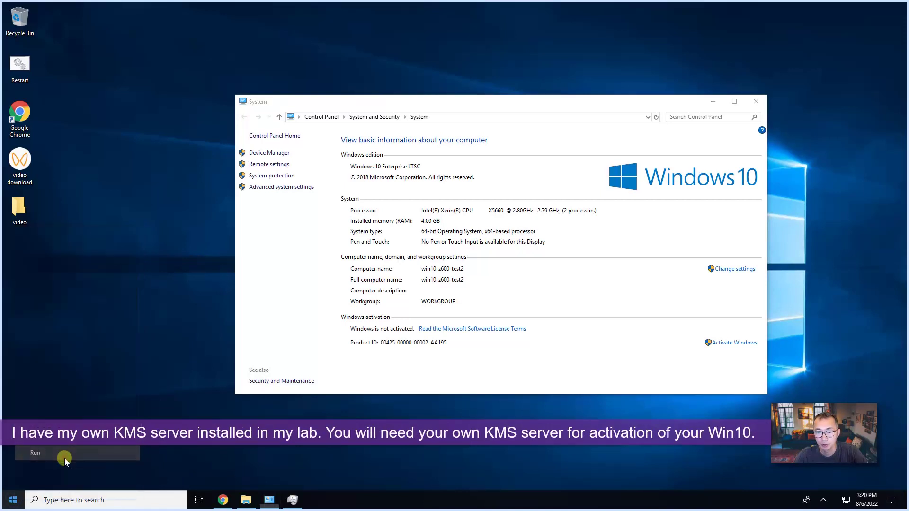
key("Return")
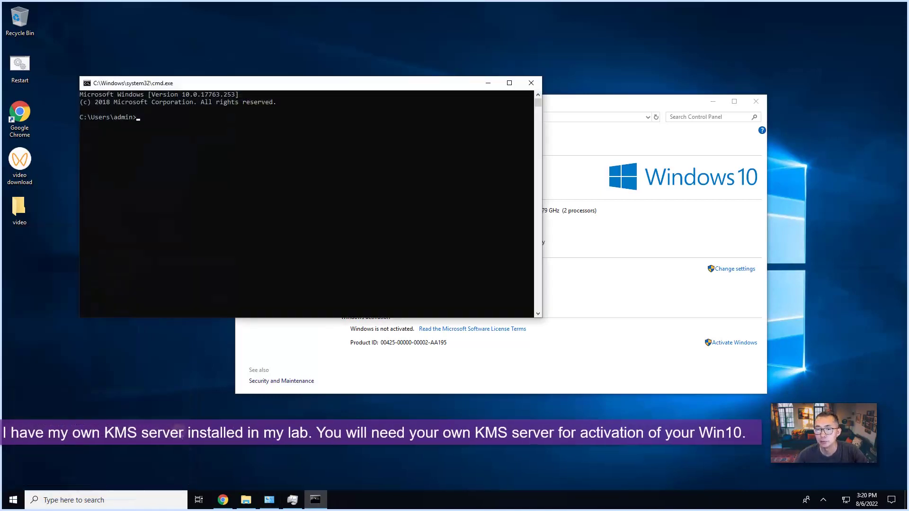
right_click(316, 500)
right_click(319, 452)
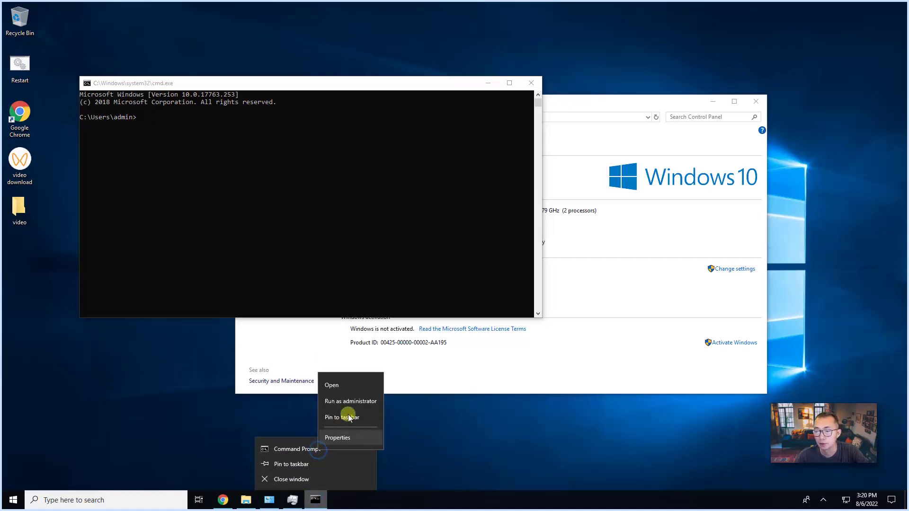
left_click(353, 399)
- Run slmgr /skms 192.168.2.8 to set the KMS server and dismiss the resulting message
type("slmgr /skms 192.168.2.8")
key("Return")
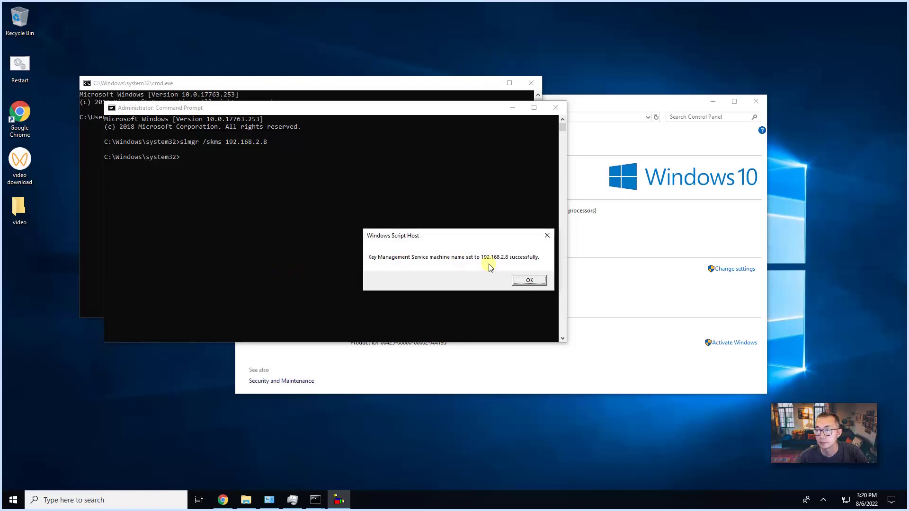
left_click(528, 280)
- Install the Windows product key by pasting and running the slmgr /ipk command with the key, and dismiss the message
left_click(239, 202)
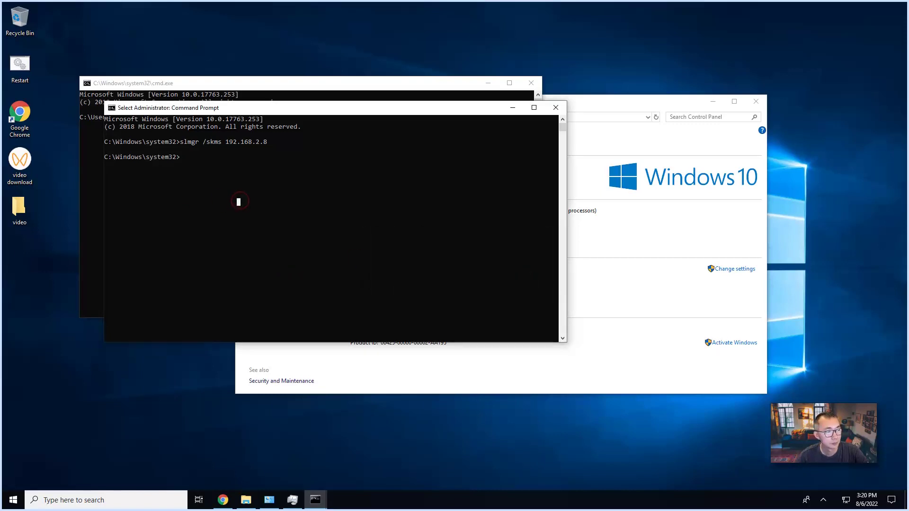
right_click(279, 176)
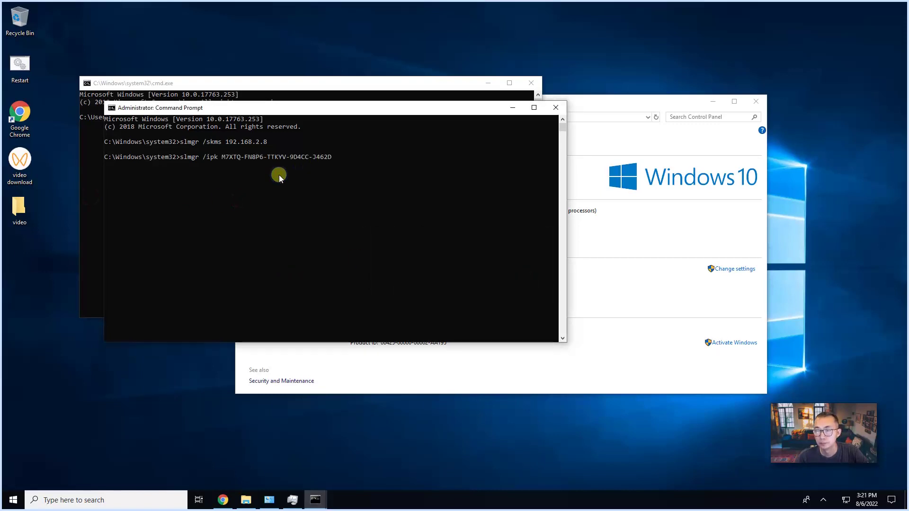
key("Return")
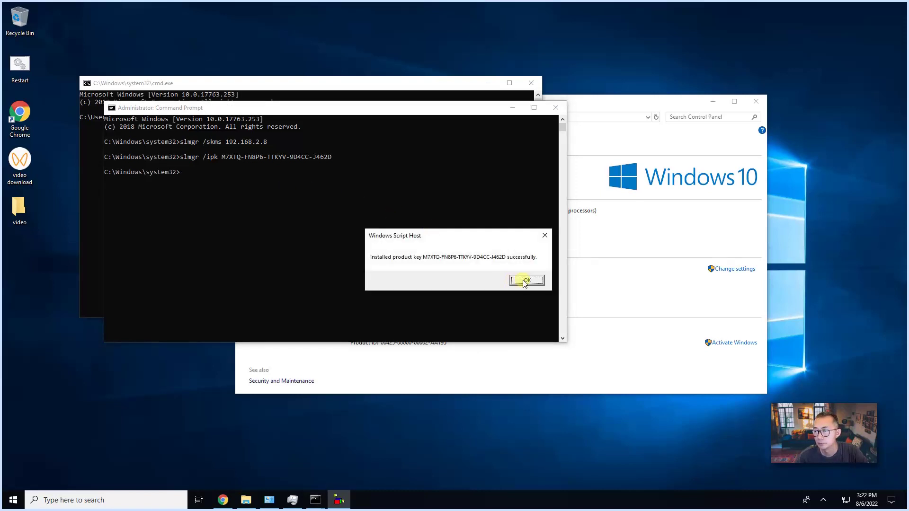
left_click(524, 281)
- Activate Windows with slmgr /ato, check the activation expiry with slmgr /xpr, and dismiss both messages
left_click(433, 272)
type("slmgr /ato")
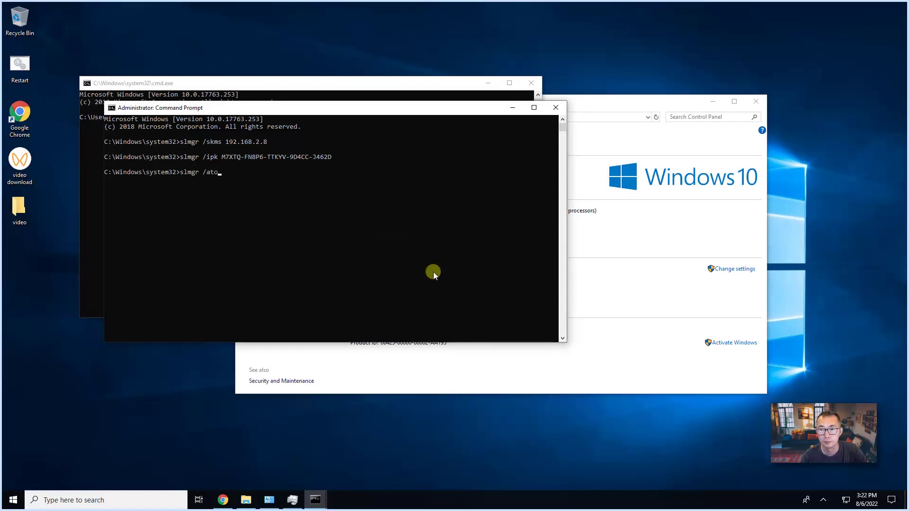
key("Return")
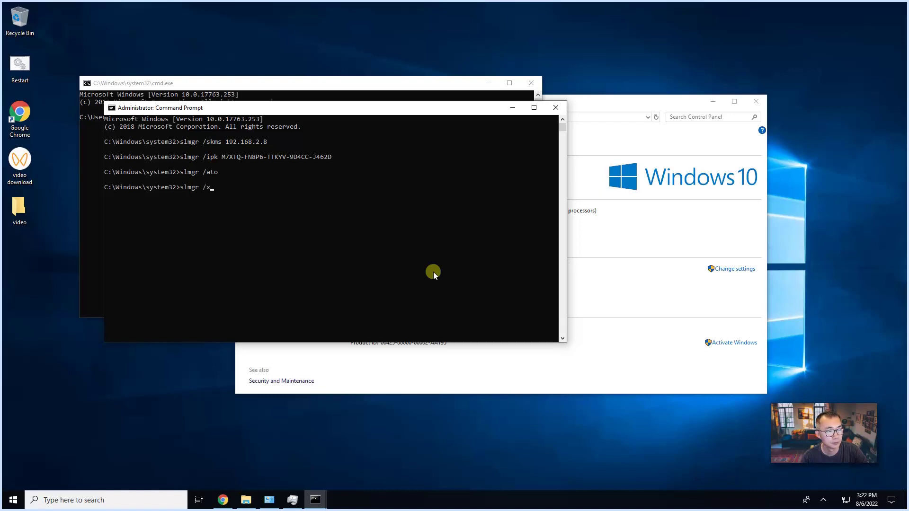
key("Return")
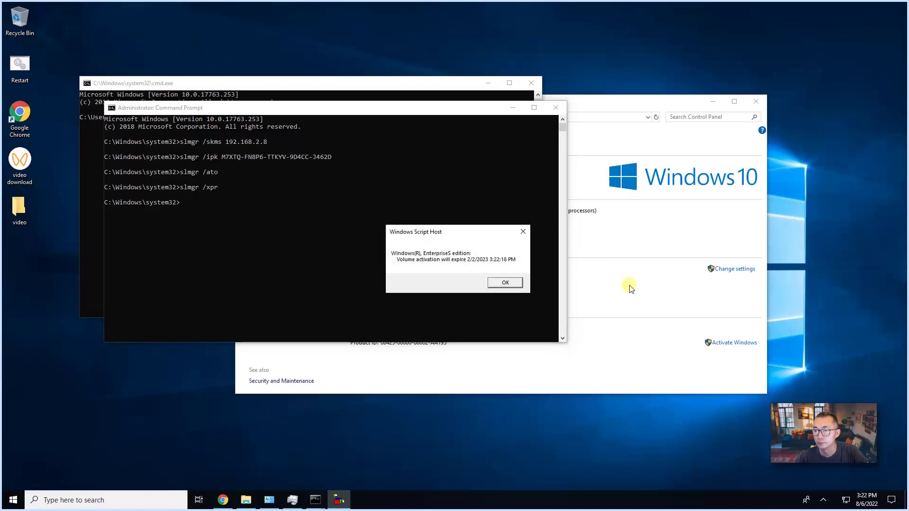
left_click(520, 282)
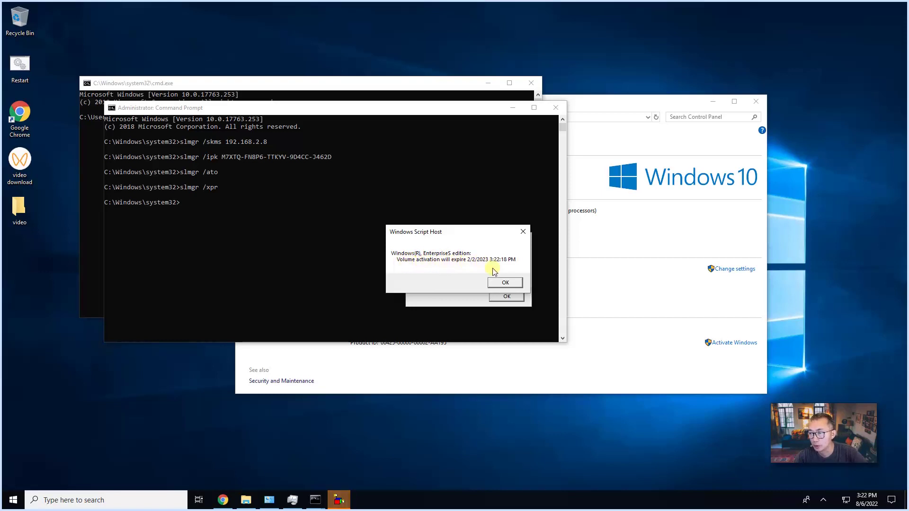
left_click(505, 282)
- Close the System window and reopen the properties of This PC from File Explorer to check the activation status
left_click(651, 248)
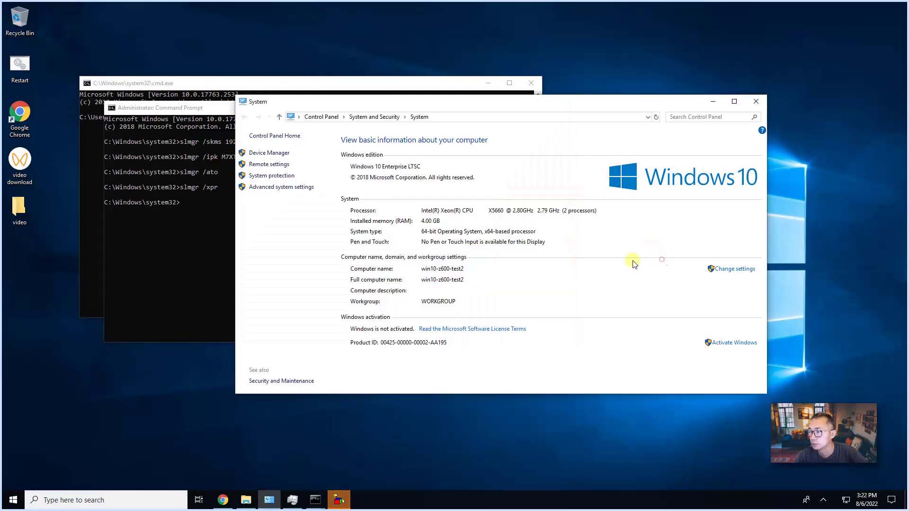
left_click(761, 103)
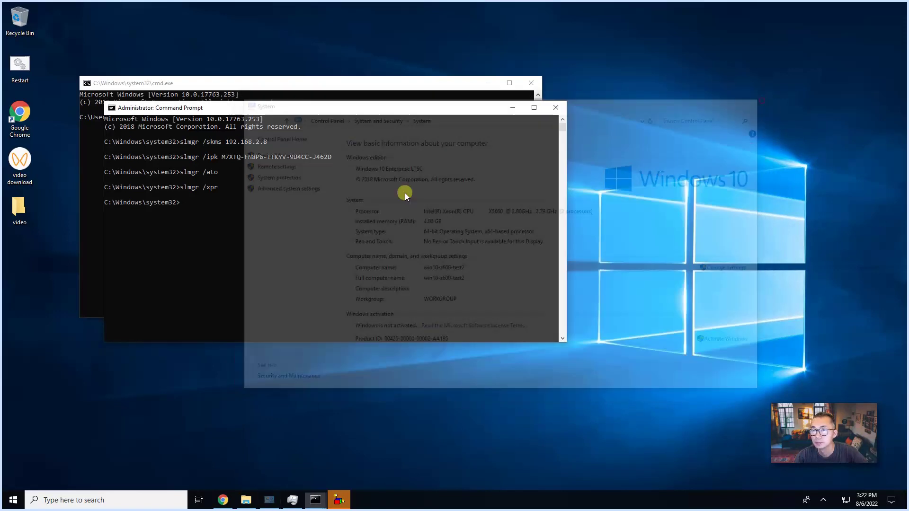
left_click(252, 506)
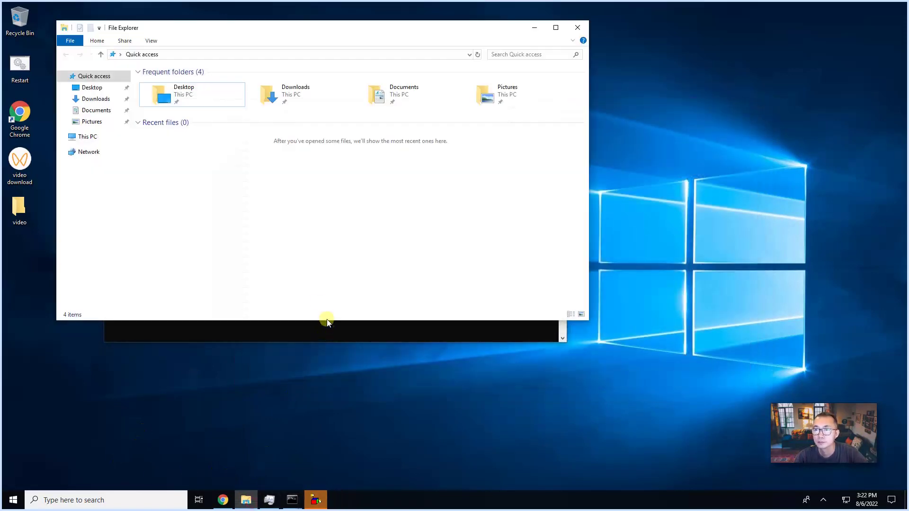
right_click(94, 136)
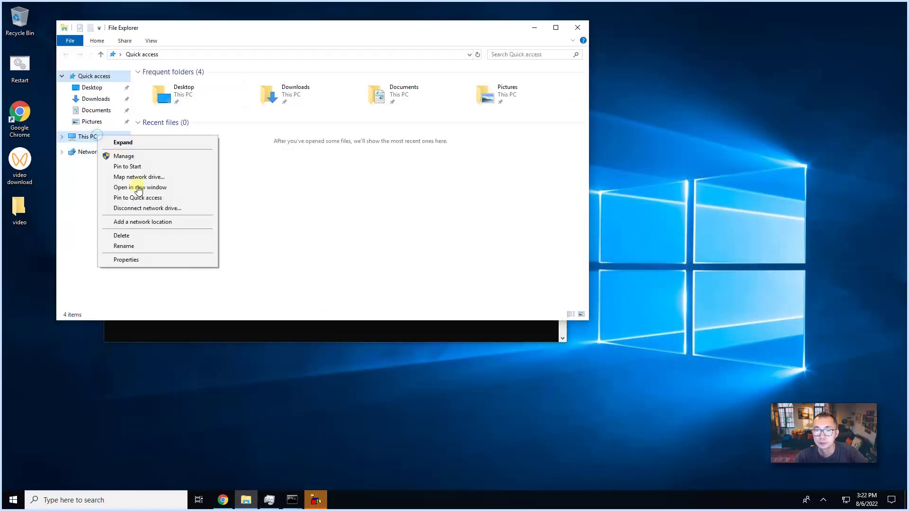
left_click(175, 259)
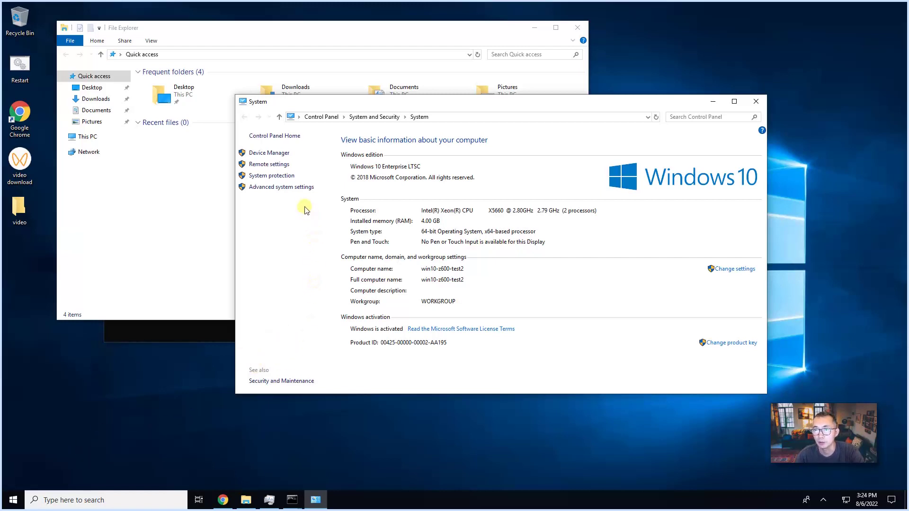
- Look at Clock and Region in Control Panel, and open the Language page of the Time & Language settings
left_click(279, 119)
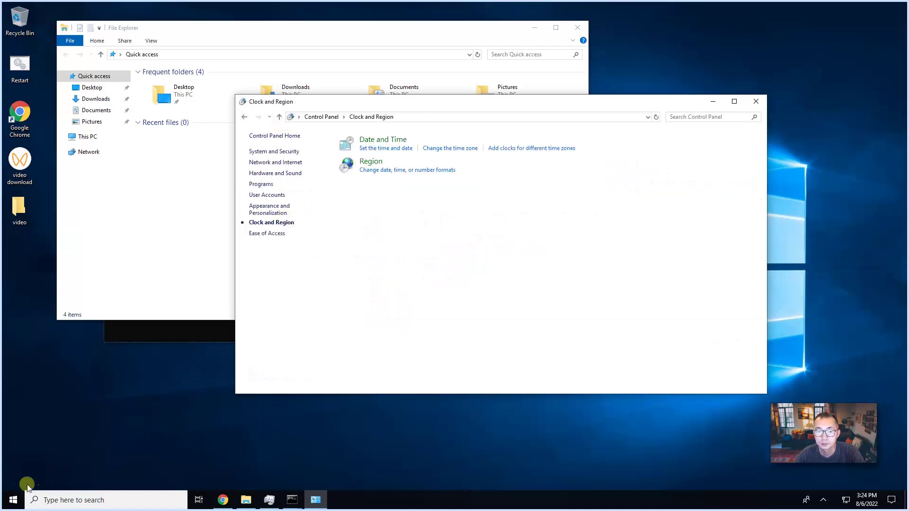
left_click(14, 500)
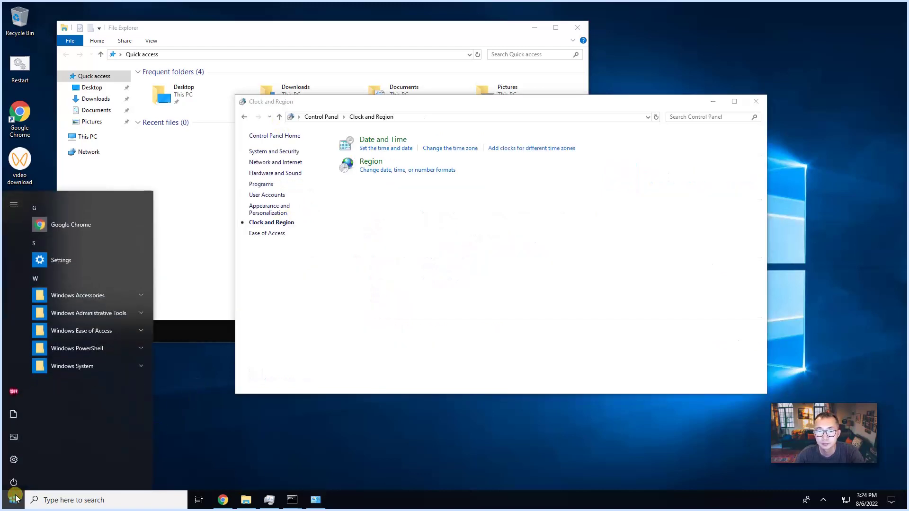
left_click(27, 451)
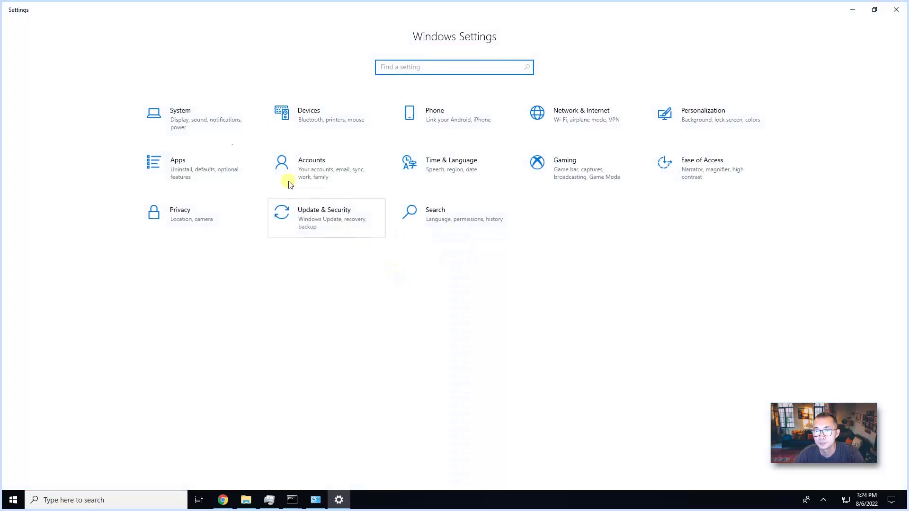
left_click(457, 166)
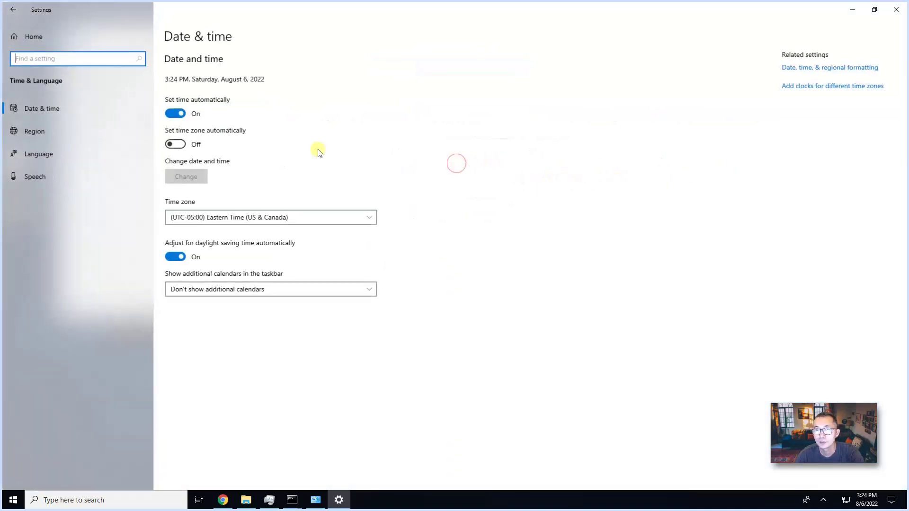
left_click(53, 154)
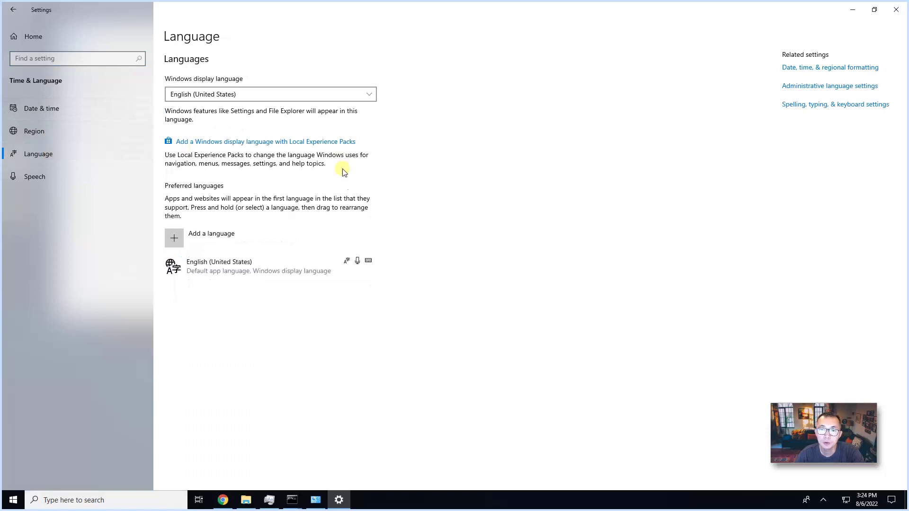
- Add Chinese (Simplified, China) with its language pack as the Windows display language, including Speech and Handwriting, and install it
left_click(282, 246)
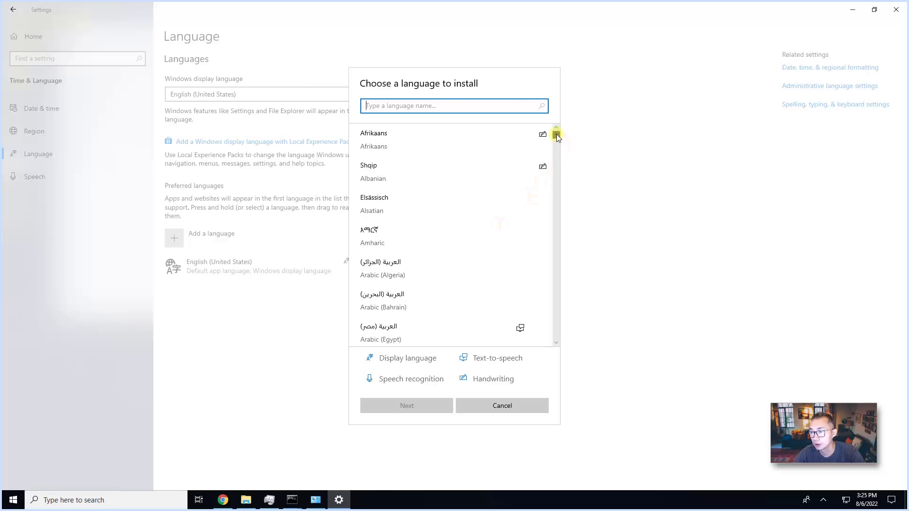
left_click_drag(557, 134, 554, 174)
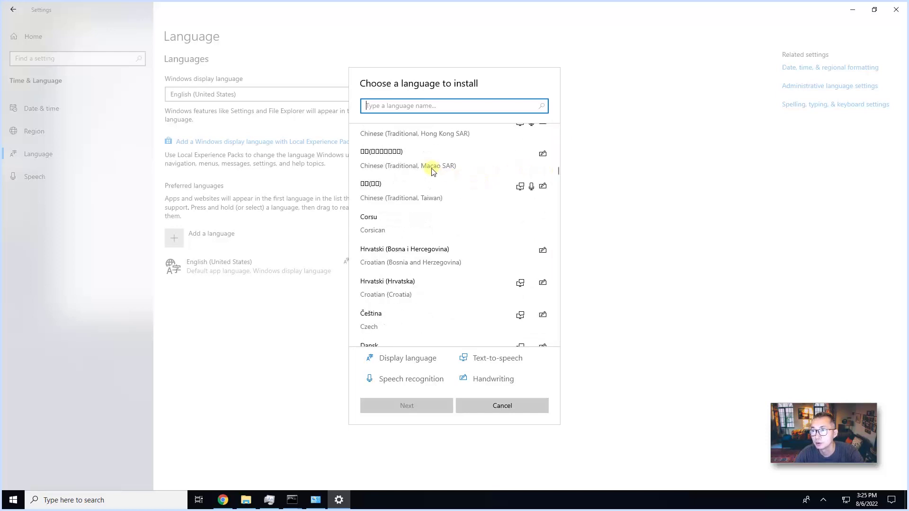
scroll(431, 171, "up", 2)
left_click(411, 193)
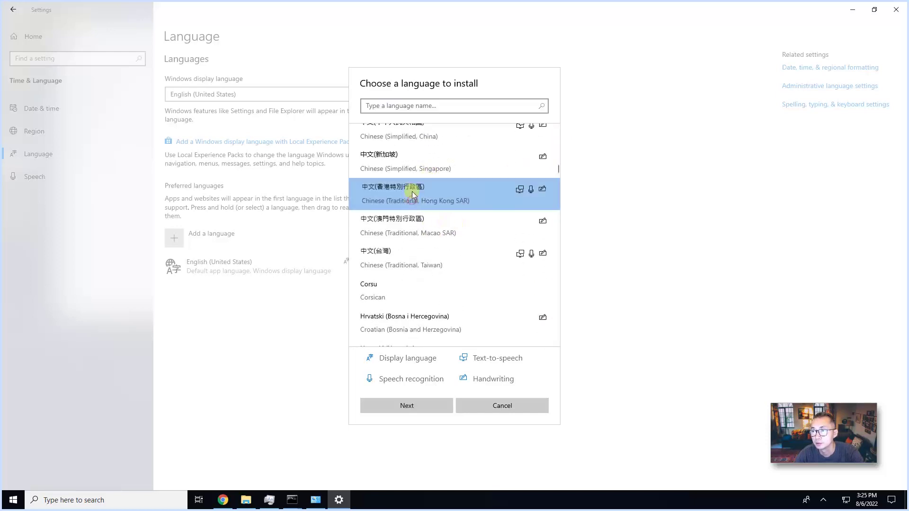
scroll(412, 199, "up", 2)
left_click(413, 203)
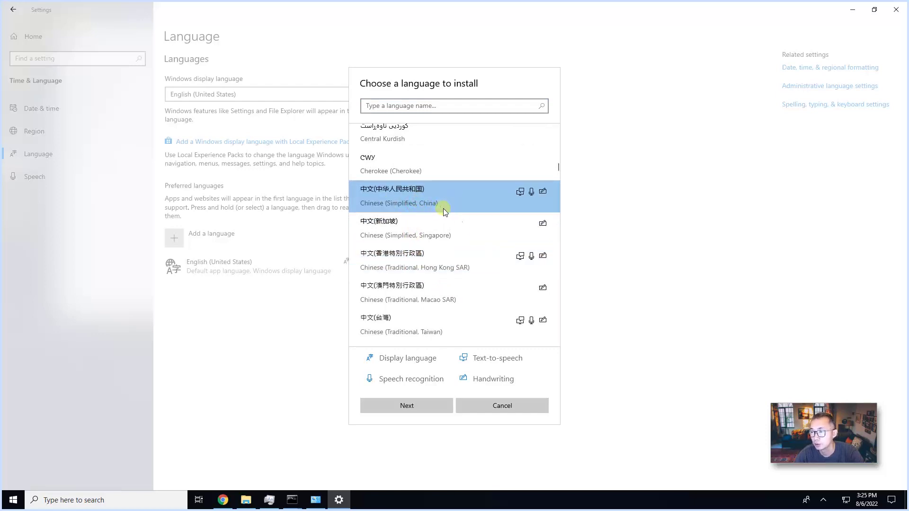
left_click(438, 404)
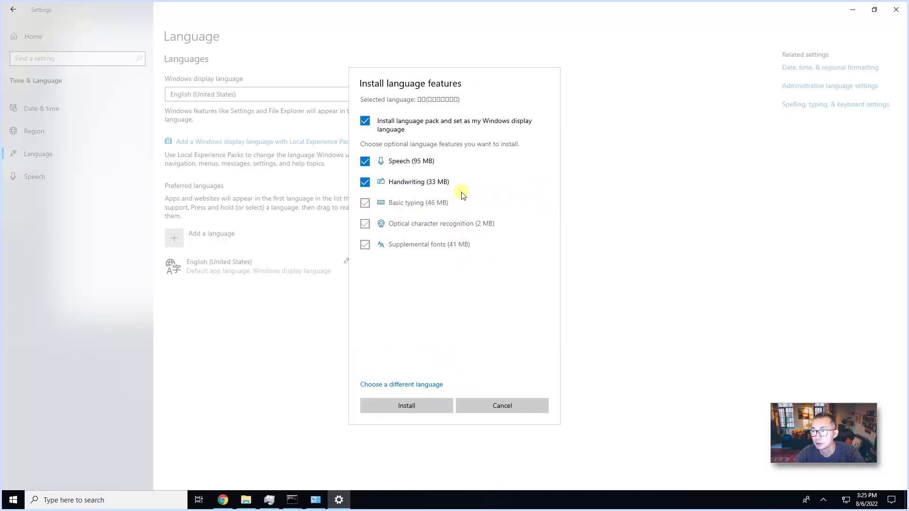
left_click(440, 405)
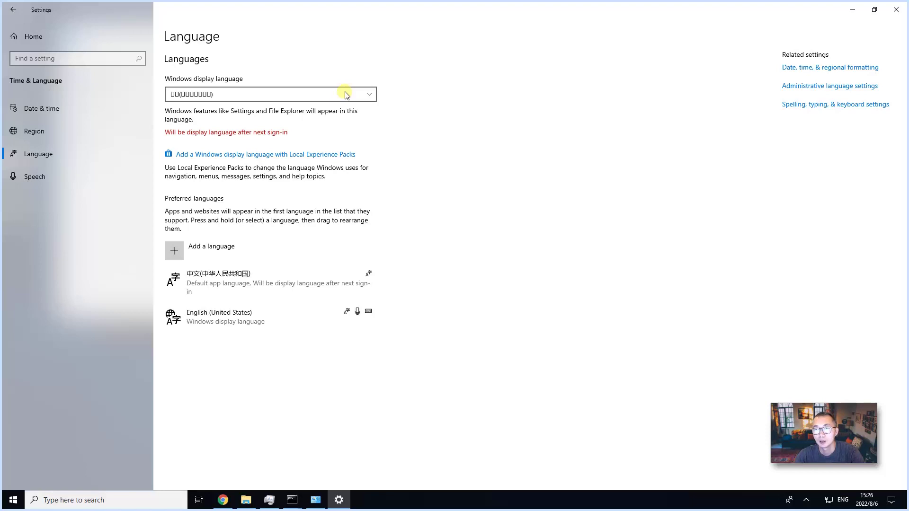
- Review the Windows display language choices and the Chinese (Simplified, China) language options, including the feature downloads, and return to the Language page
left_click(239, 94)
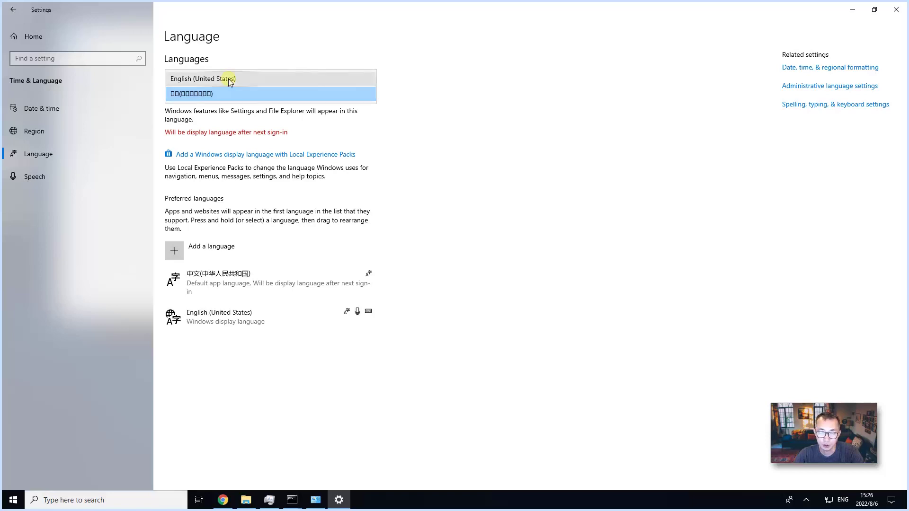
left_click(384, 158)
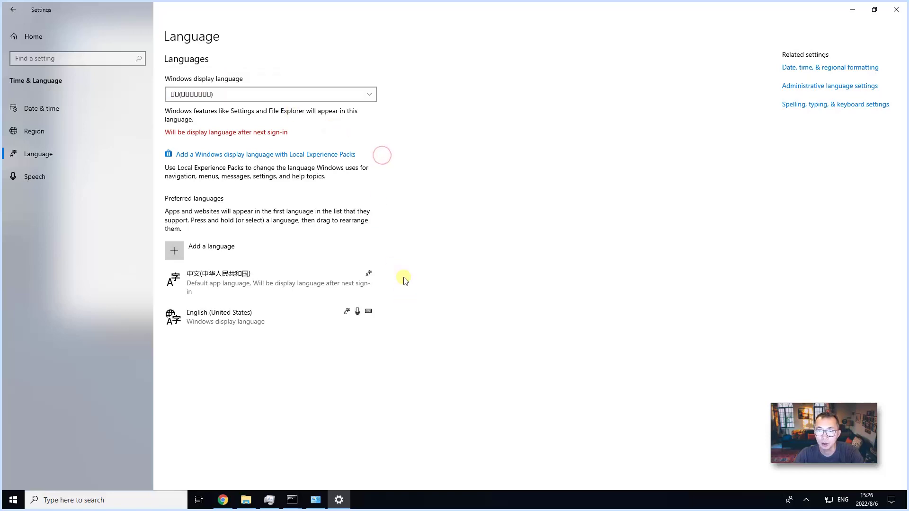
left_click(311, 289)
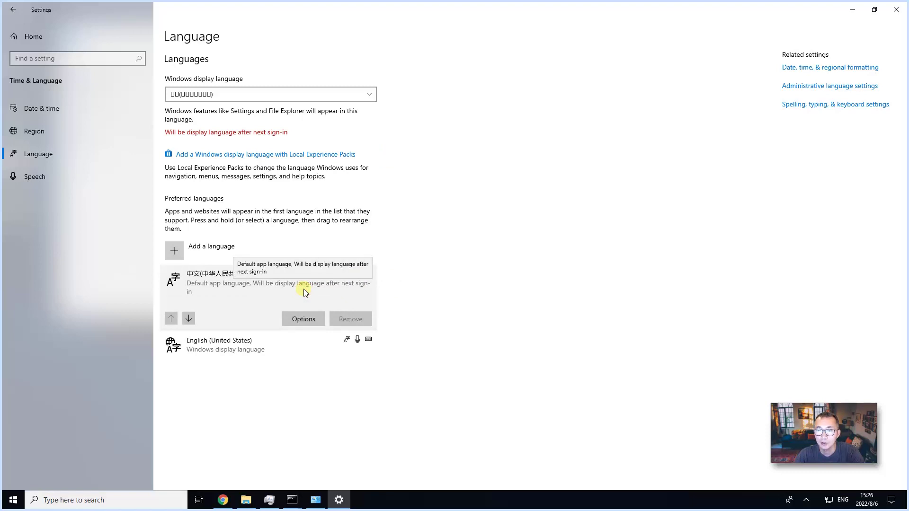
left_click(85, 158)
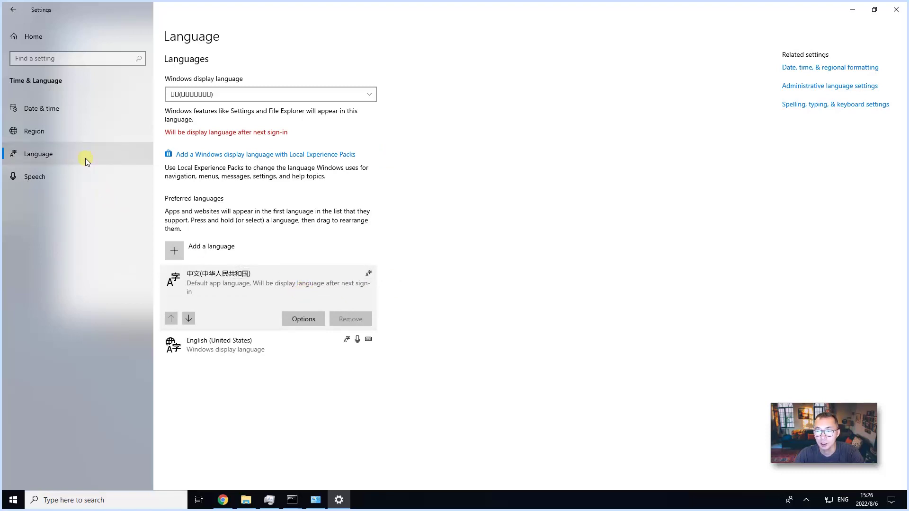
left_click(309, 324)
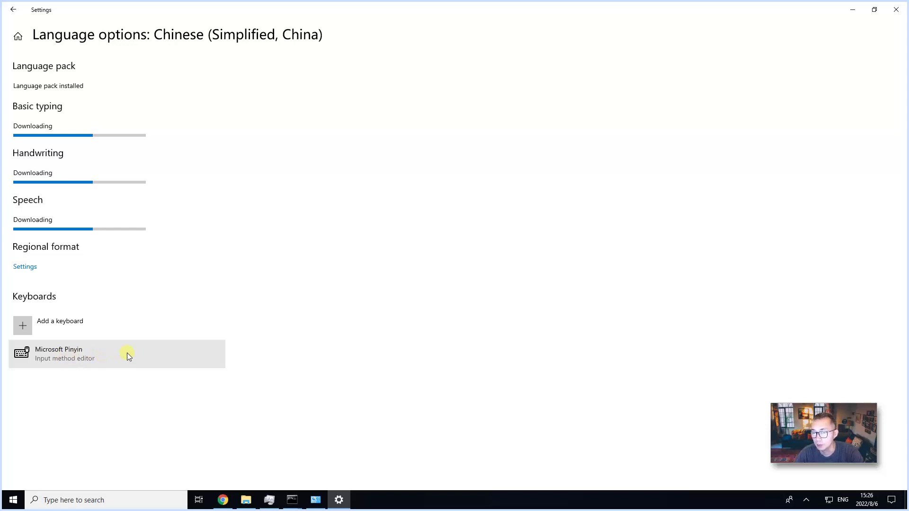
left_click(13, 11)
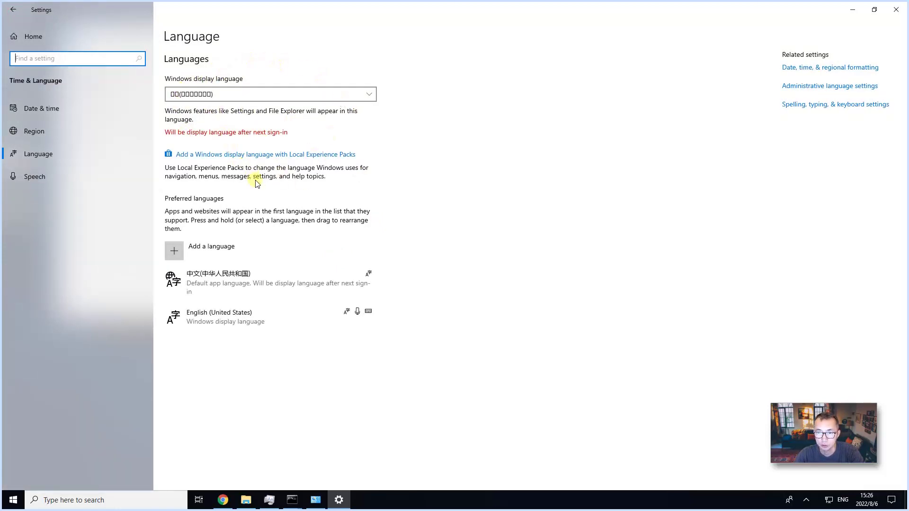
- Switch to Chrome, reload the sina.com.cn homepage to check how its Chinese text displays, and minimize the browser
left_click_drag(243, 290, 209, 263)
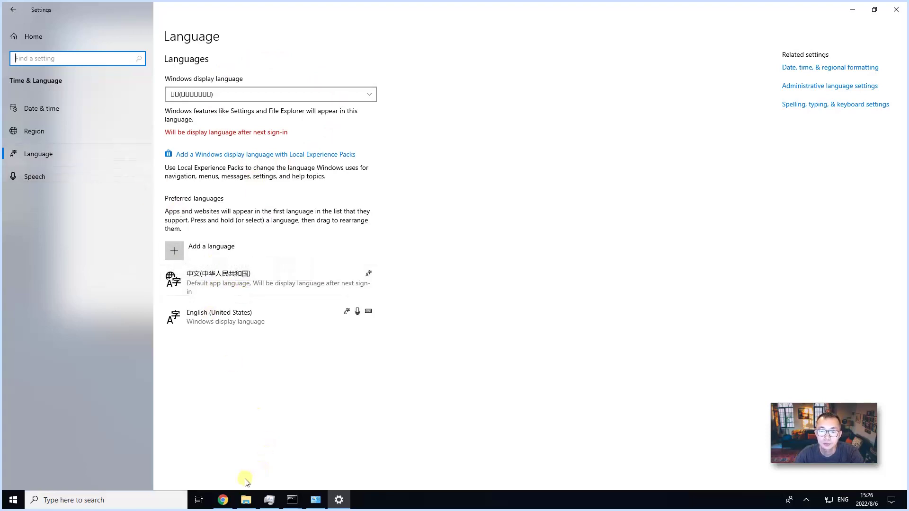
left_click(223, 499)
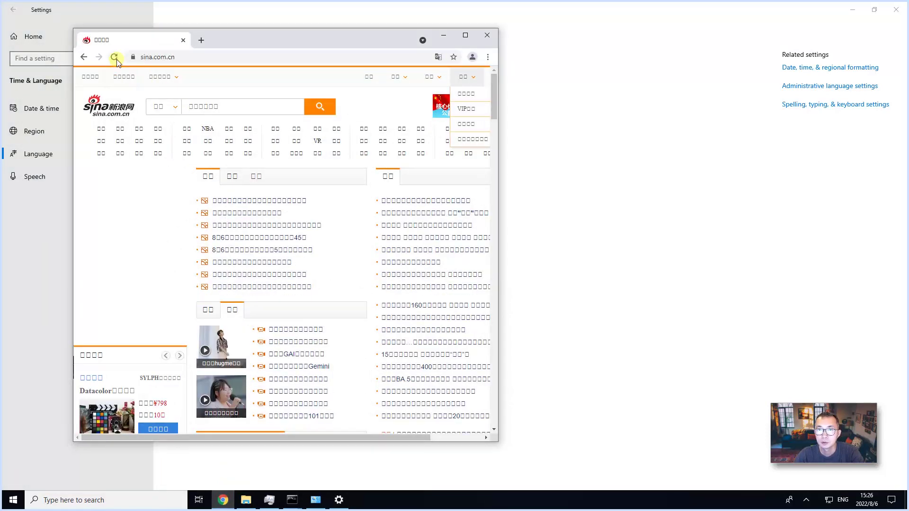
left_click(115, 57)
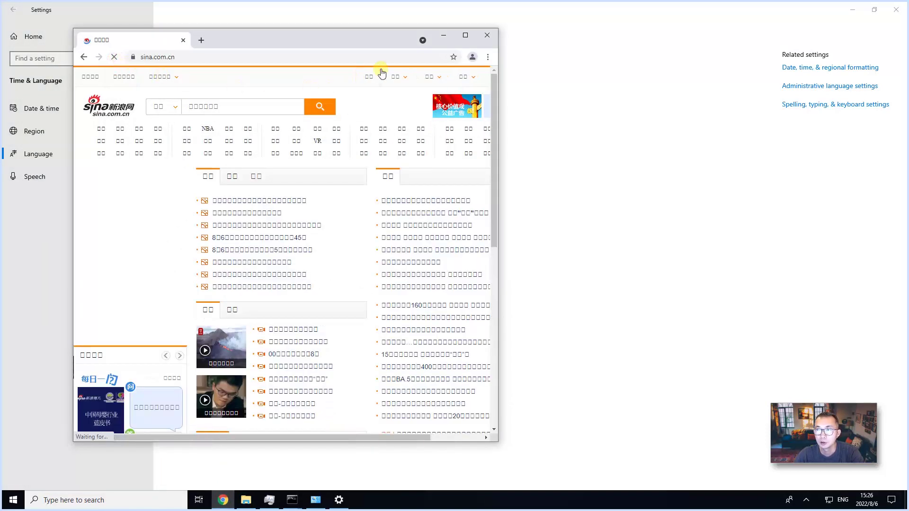
left_click(443, 37)
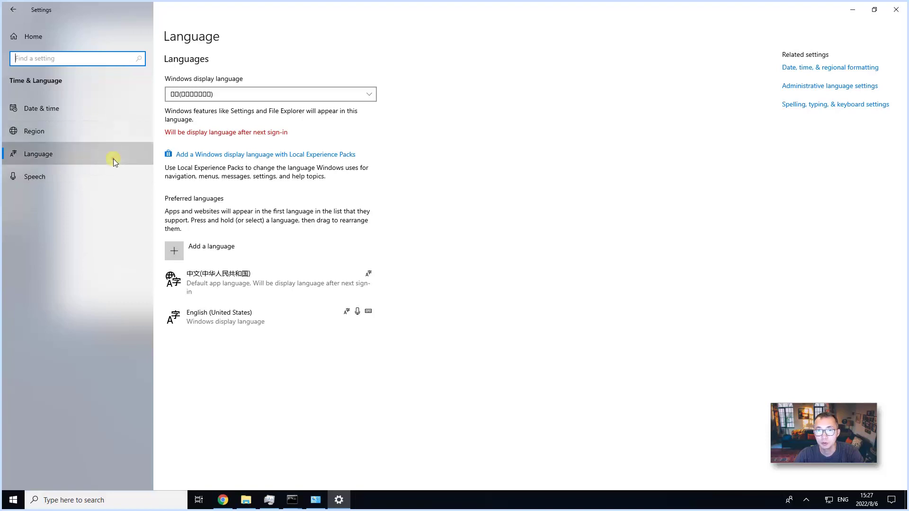
- Change the system locale for non-Unicode programs to Chinese (Simplified, China) and restart Windows
left_click(808, 88)
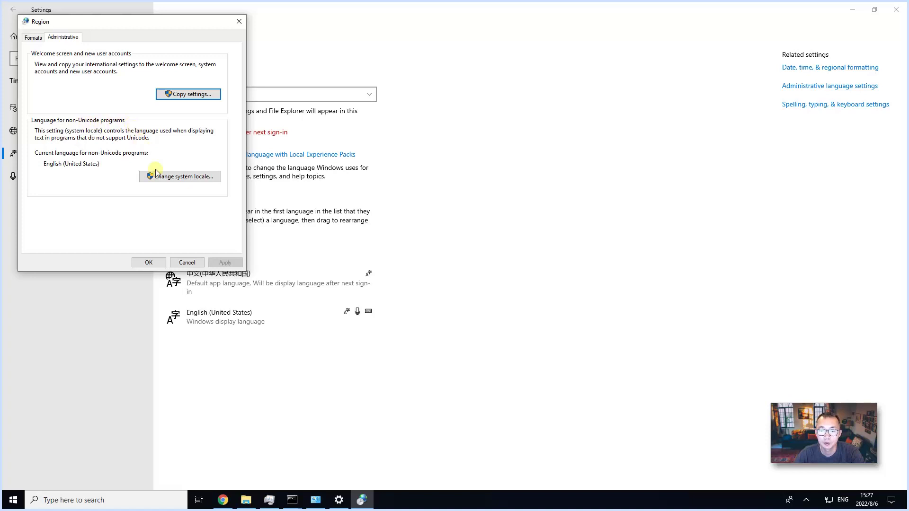
left_click(188, 176)
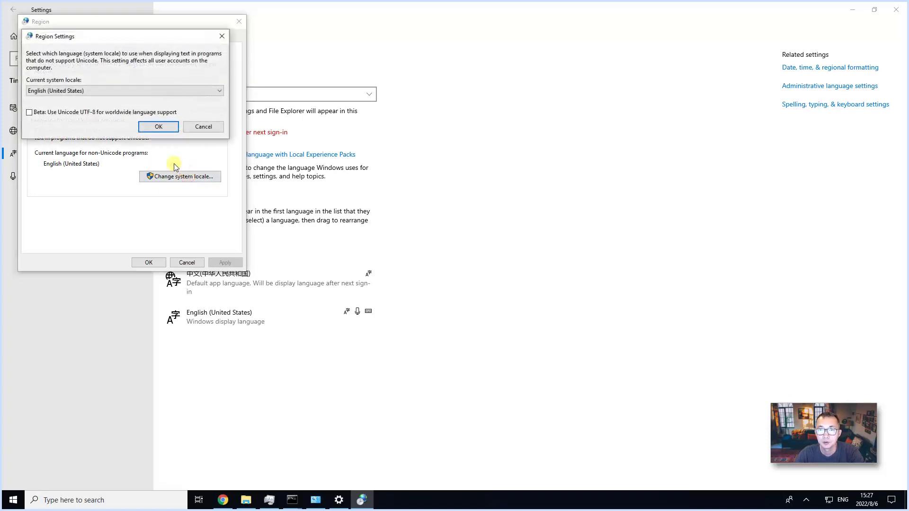
left_click(116, 91)
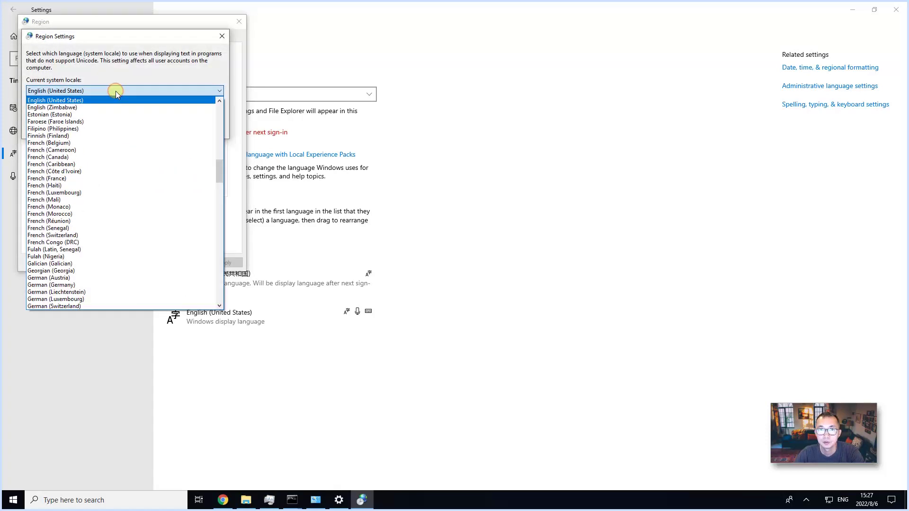
scroll(211, 116, "up", 10)
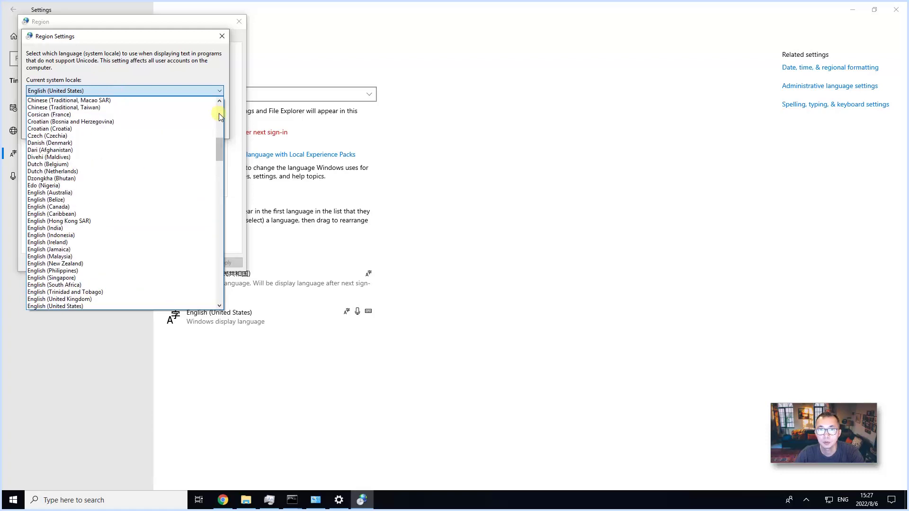
scroll(217, 112, "up", 10)
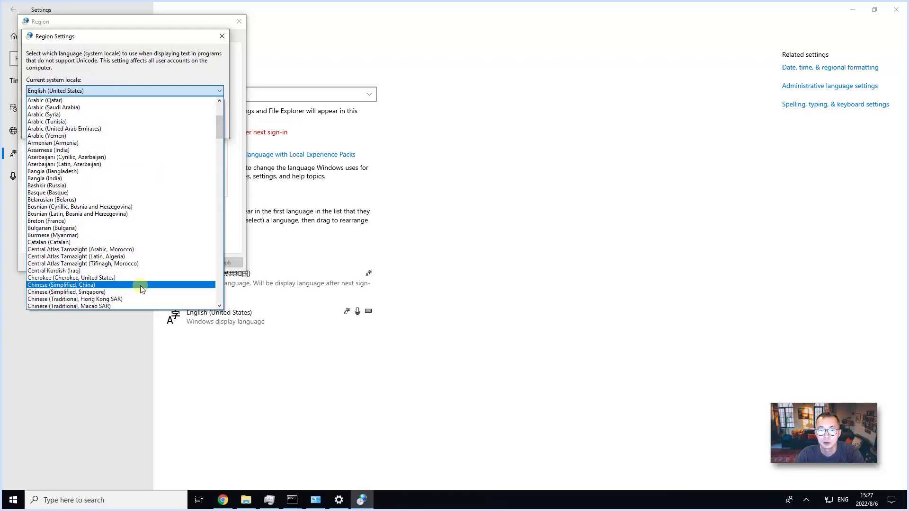
left_click(140, 284)
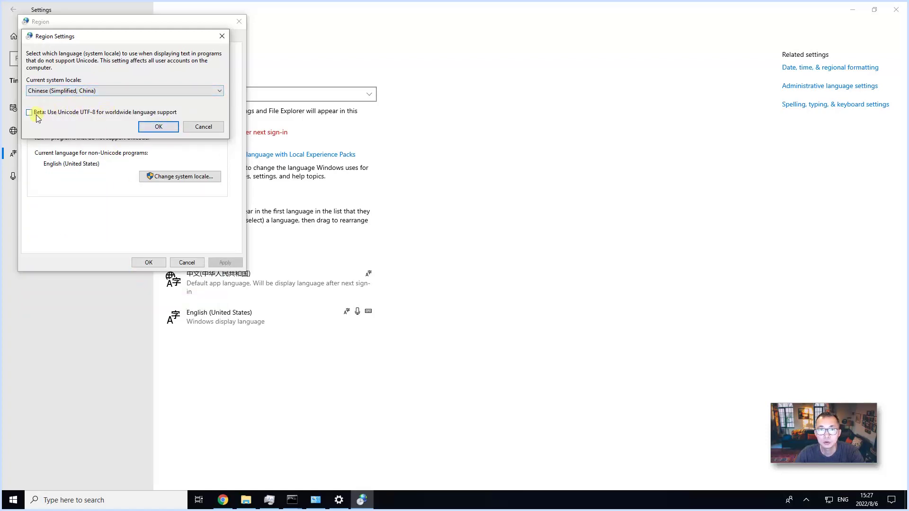
left_click(159, 128)
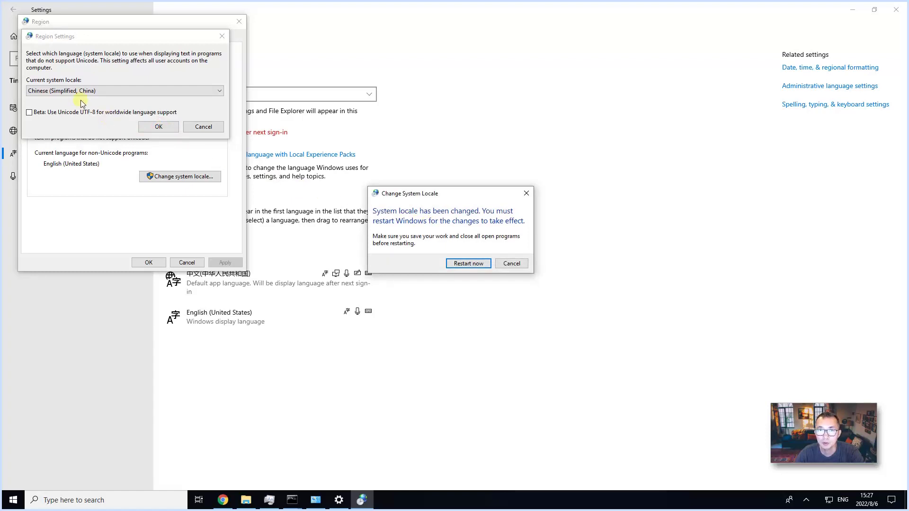
left_click(457, 263)
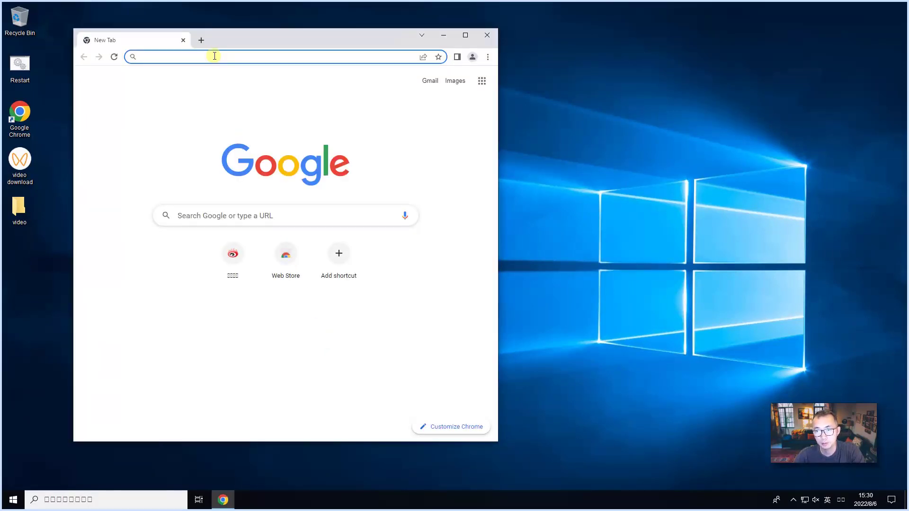
- Check the Chinese text on the Sina homepage and in the video download program, and dismiss that program's message
left_click(228, 253)
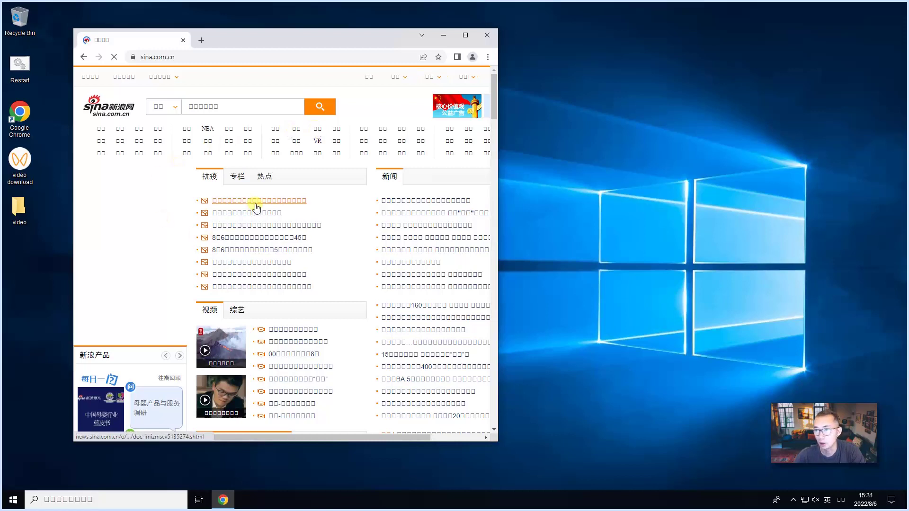
left_click(25, 165)
double_click(25, 164)
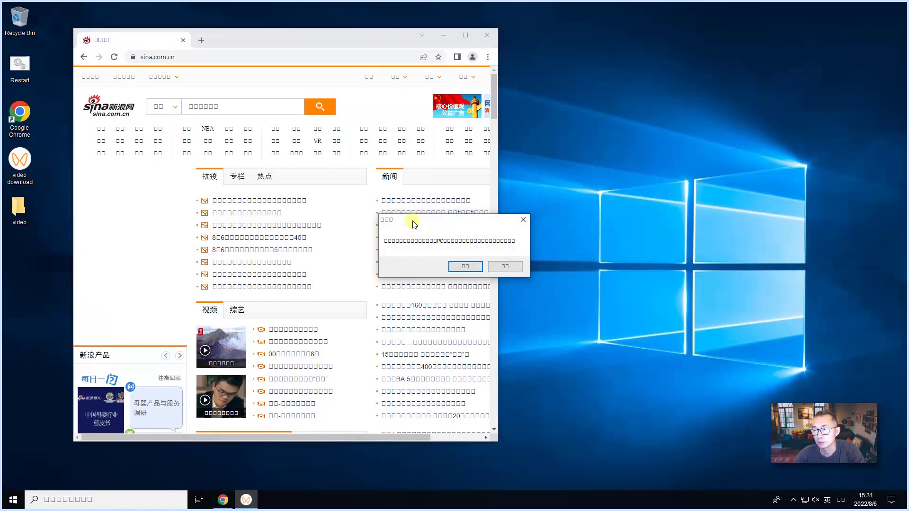
left_click(505, 266)
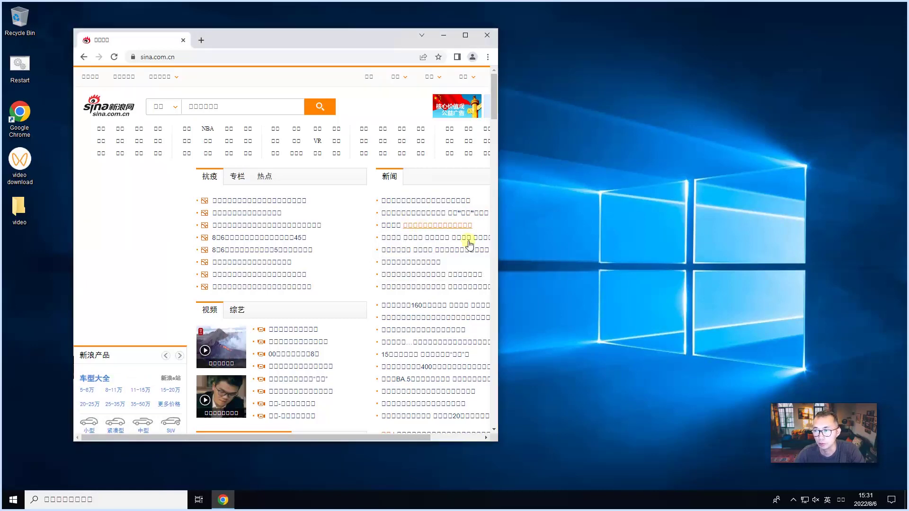
- Open the Language page of the Time & Language settings and move English (United States) to the top of the preferred languages
left_click(14, 502)
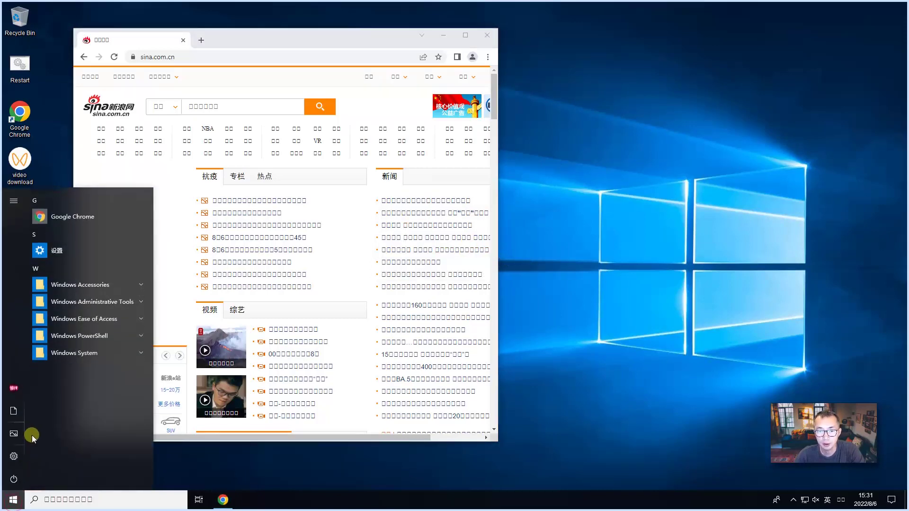
left_click(13, 457)
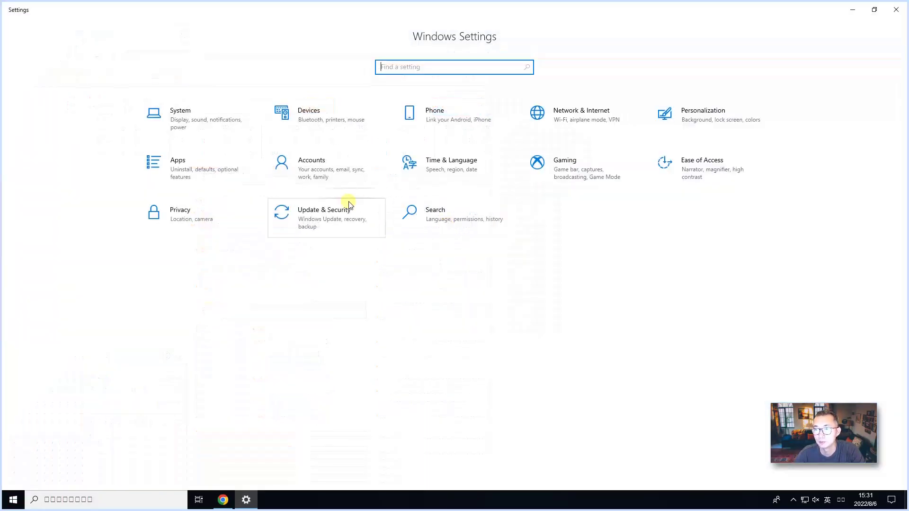
left_click(435, 161)
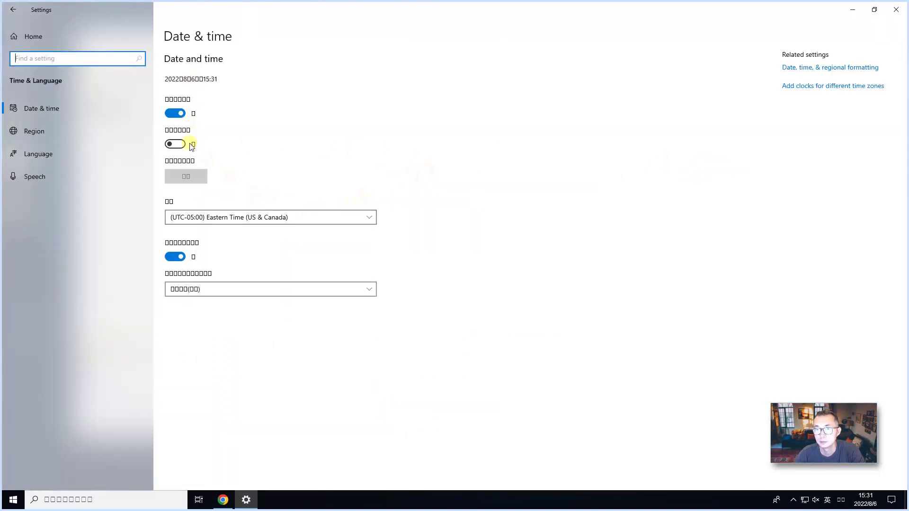
left_click(70, 151)
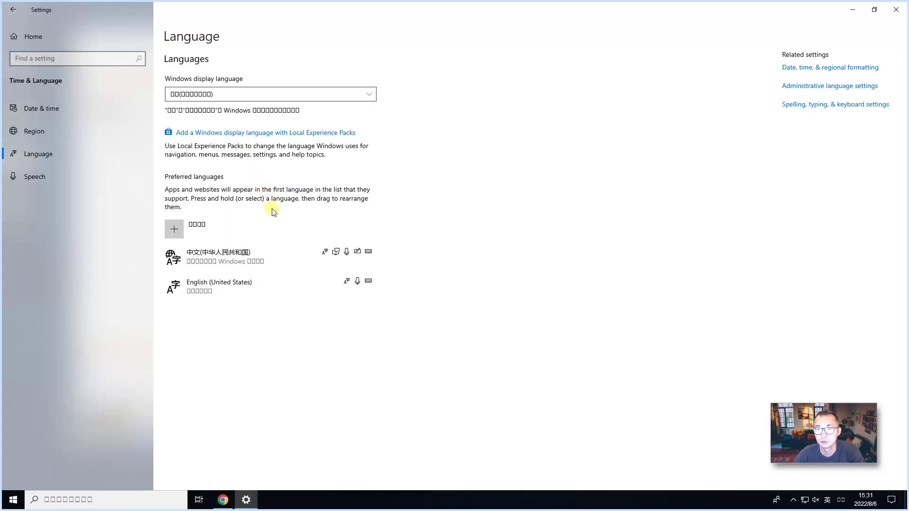
left_click_drag(268, 260, 272, 284)
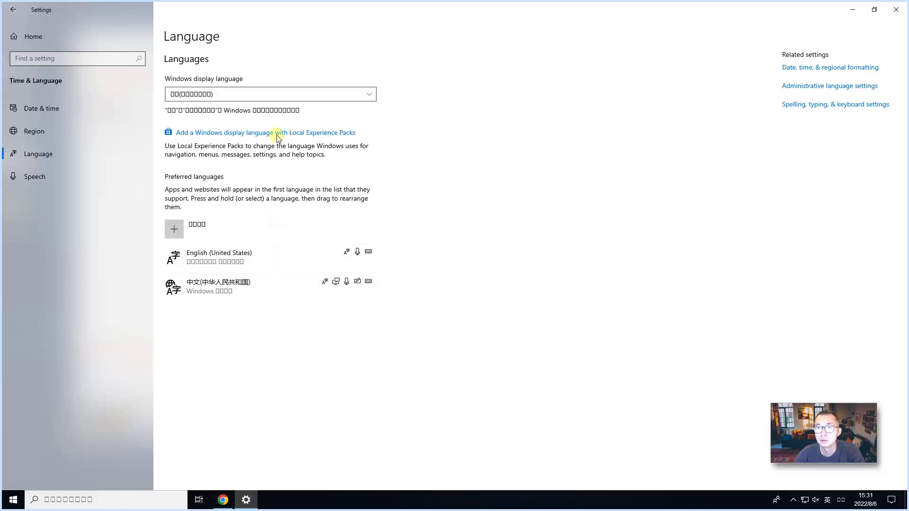
- Set the Windows display language to English (United States), and close the Settings and browser windows
left_click(302, 95)
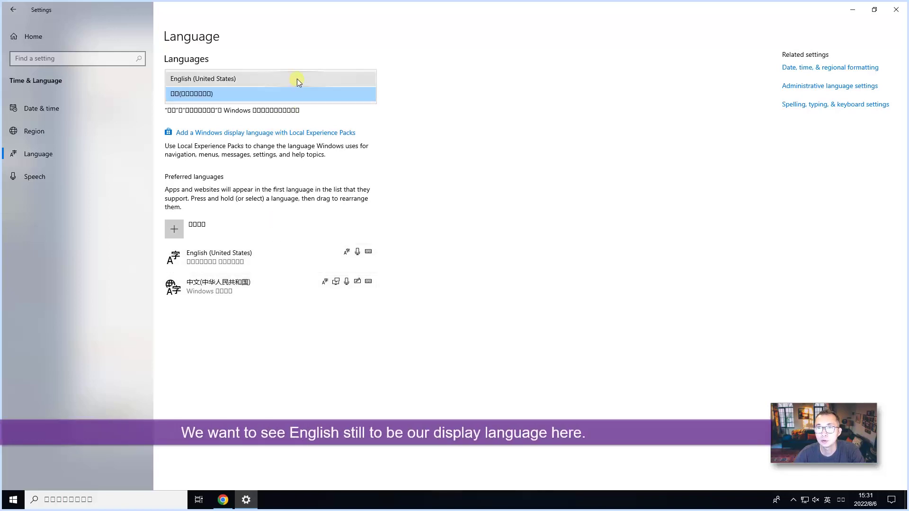
left_click(297, 79)
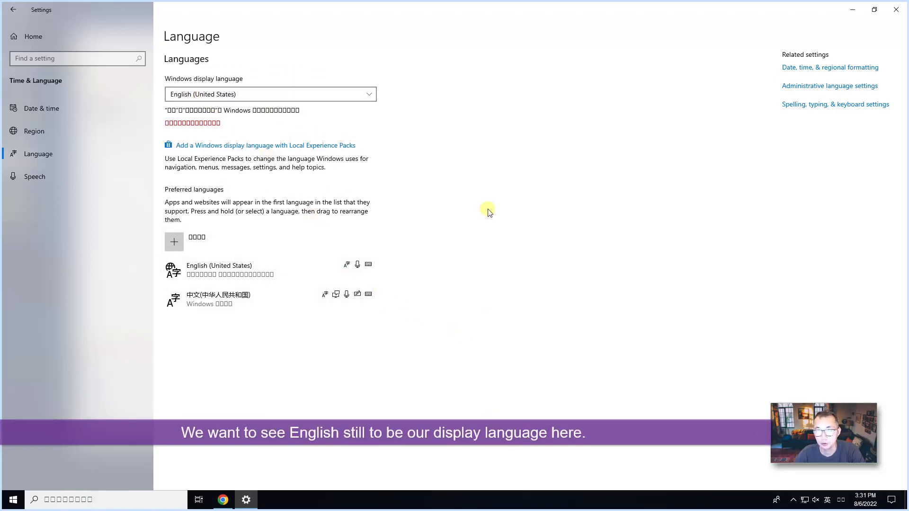
left_click(464, 187)
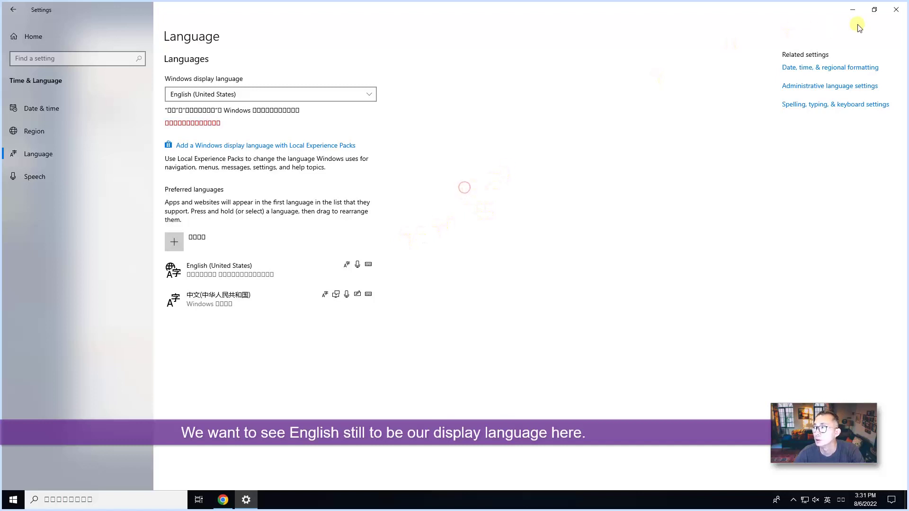
left_click(896, 10)
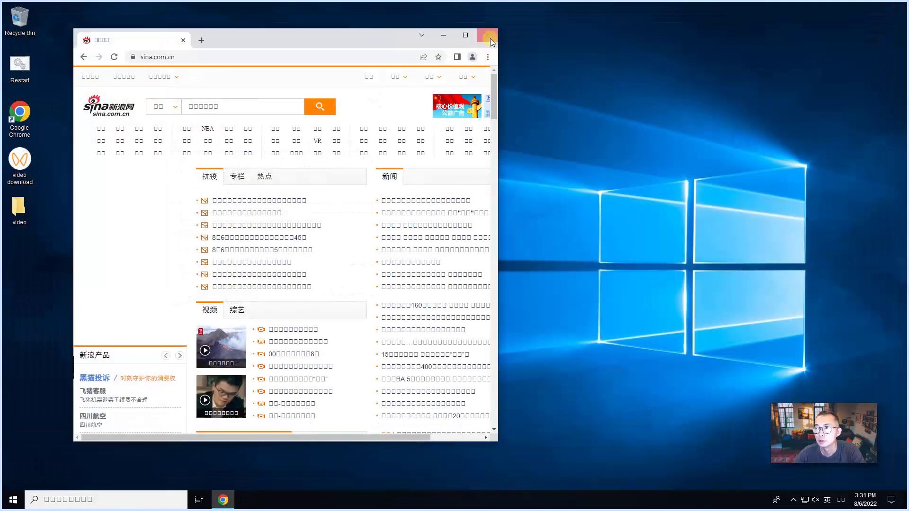
left_click(490, 39)
- Sign out of Windows and sign back in to the same account with the account password
left_click(14, 499)
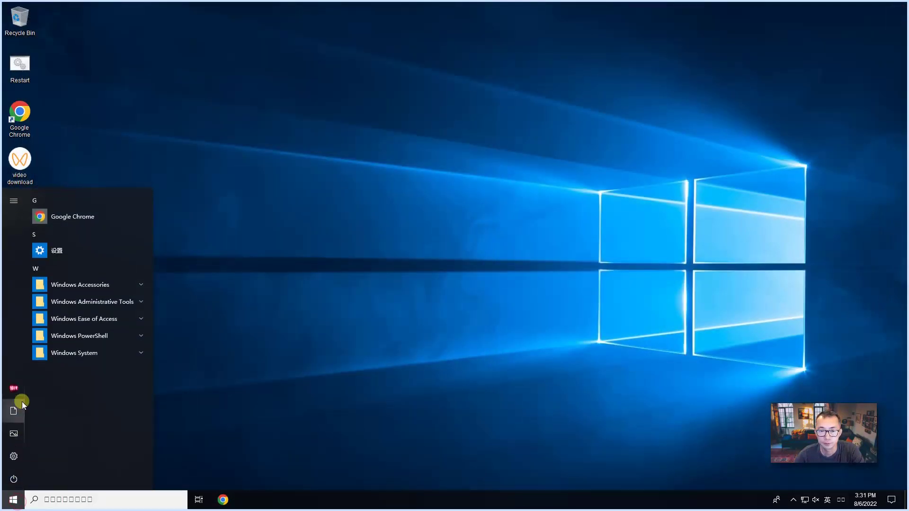
left_click(14, 389)
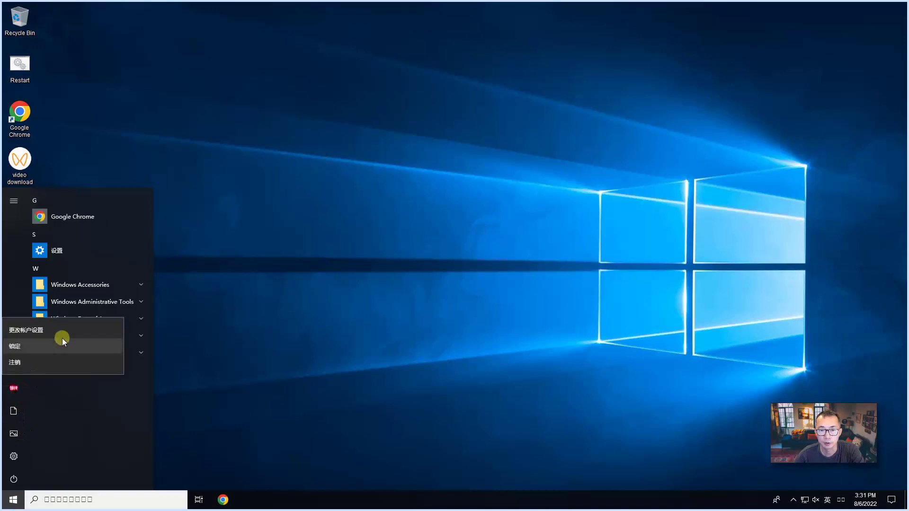
left_click(67, 362)
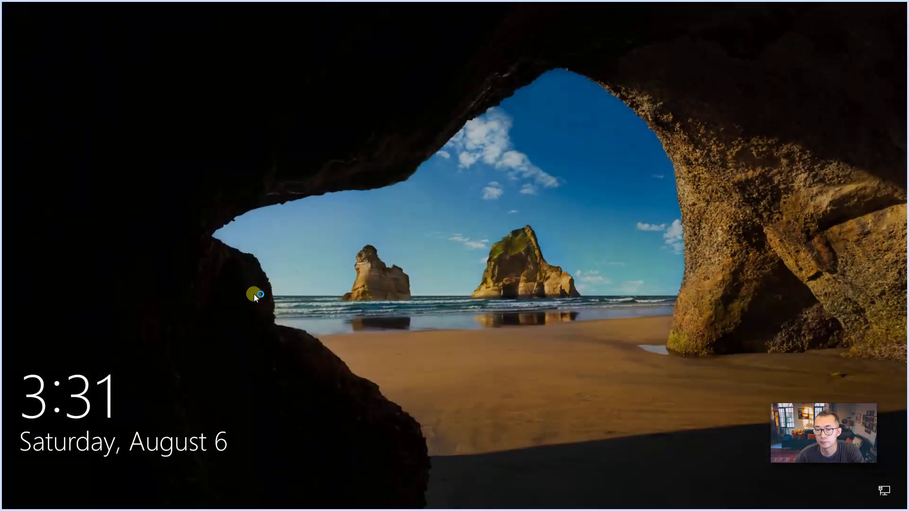
left_click(300, 265)
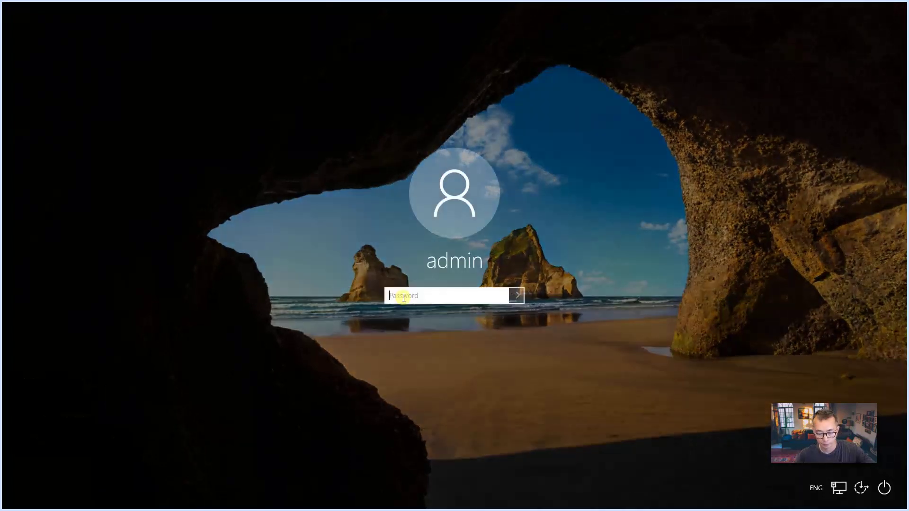
key("Return")
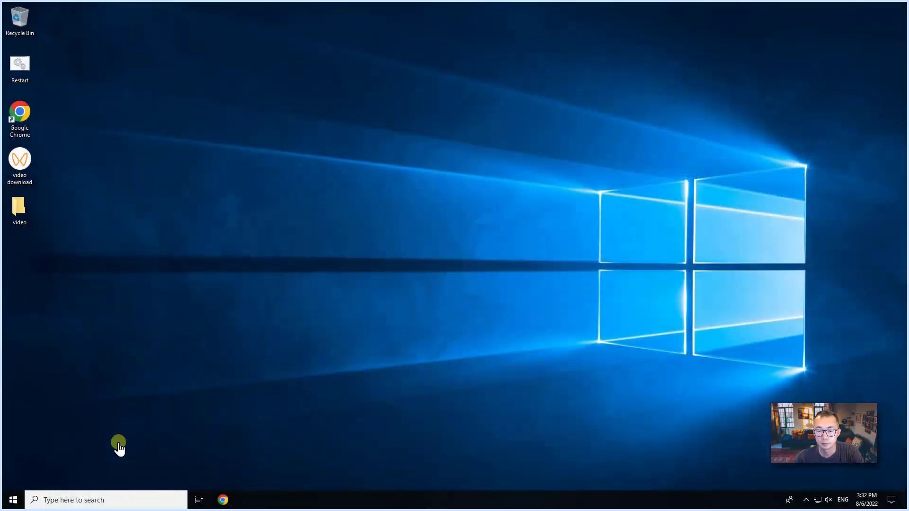
- Load the Sina homepage in Chrome to check its Chinese text, and reopen the Language page of the Time & Language settings
left_click(12, 499)
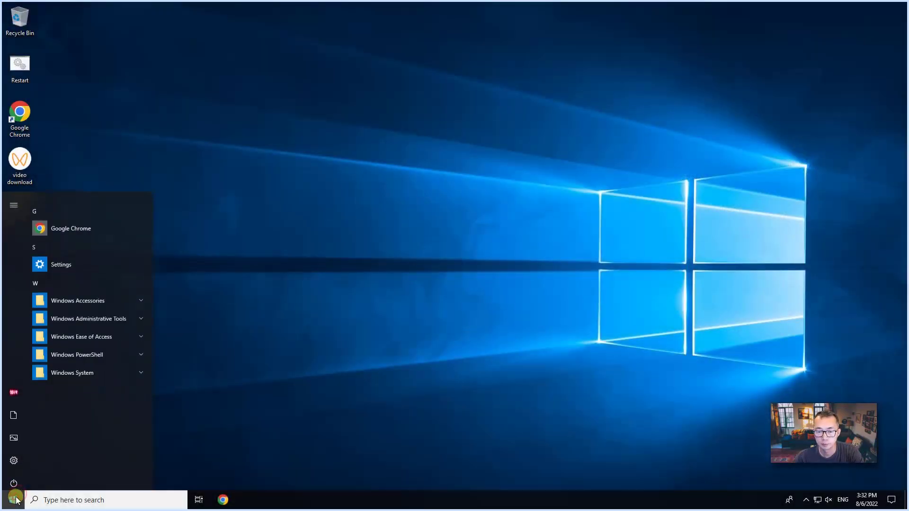
left_click(223, 499)
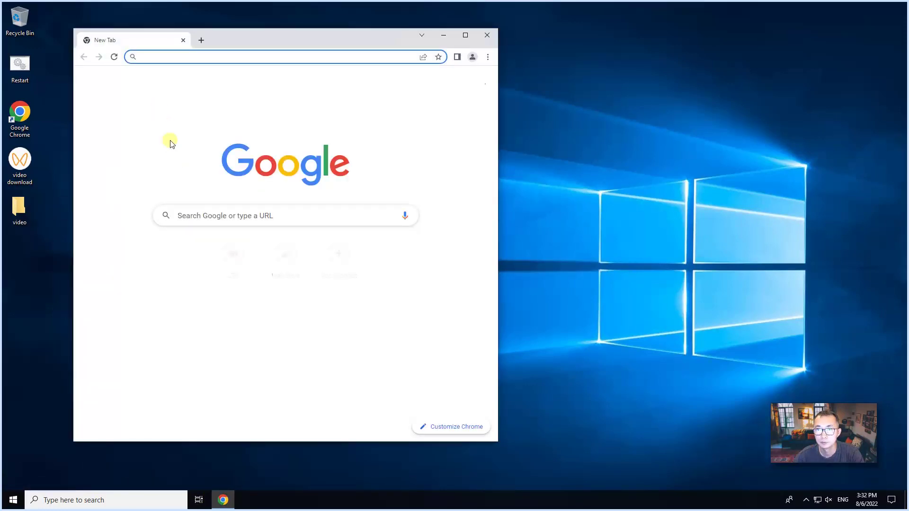
left_click(12, 499)
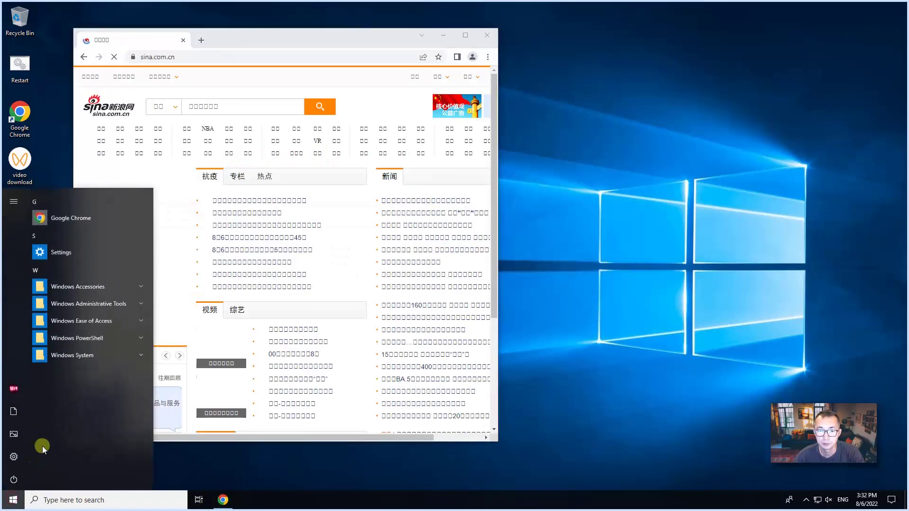
left_click(14, 456)
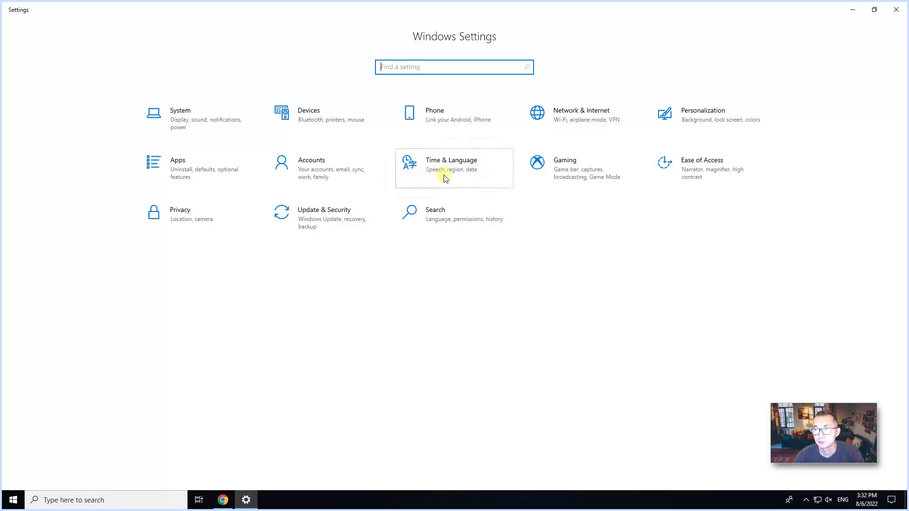
left_click(445, 178)
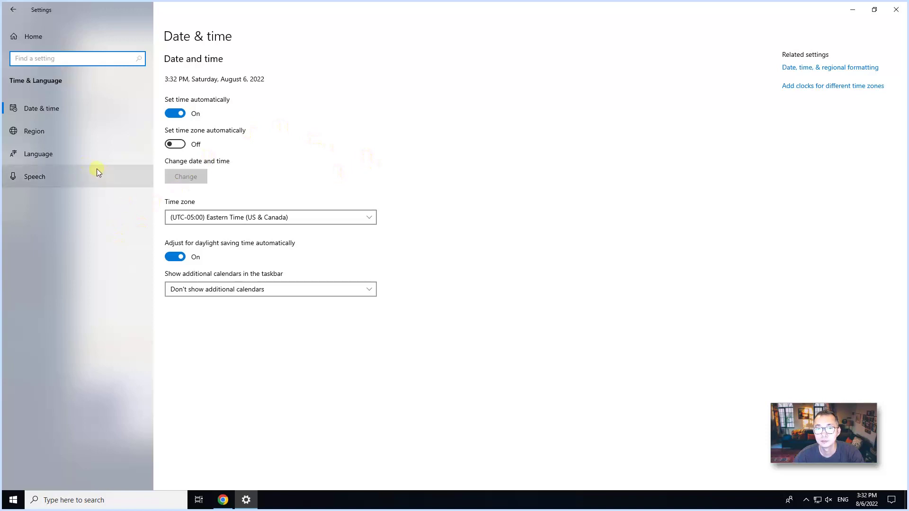
left_click(71, 152)
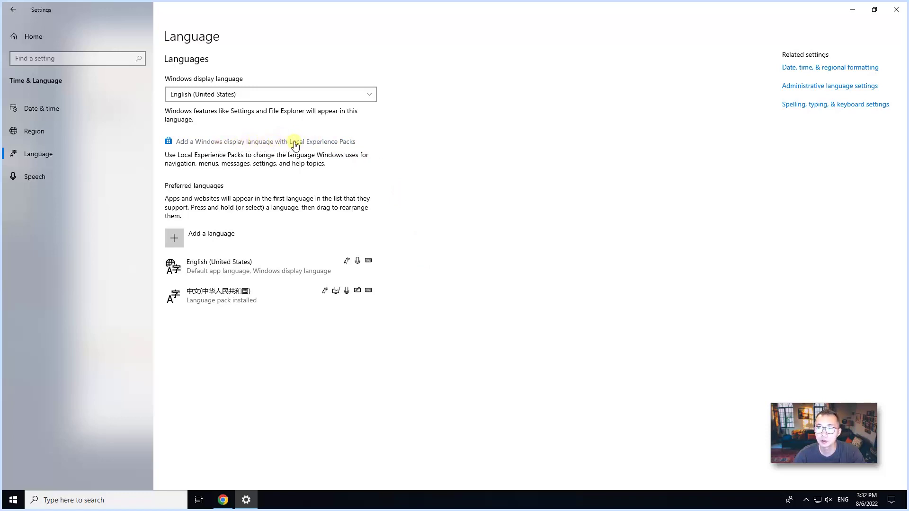
- Try to add a Windows display language with Local Experience Packs
left_click(327, 142)
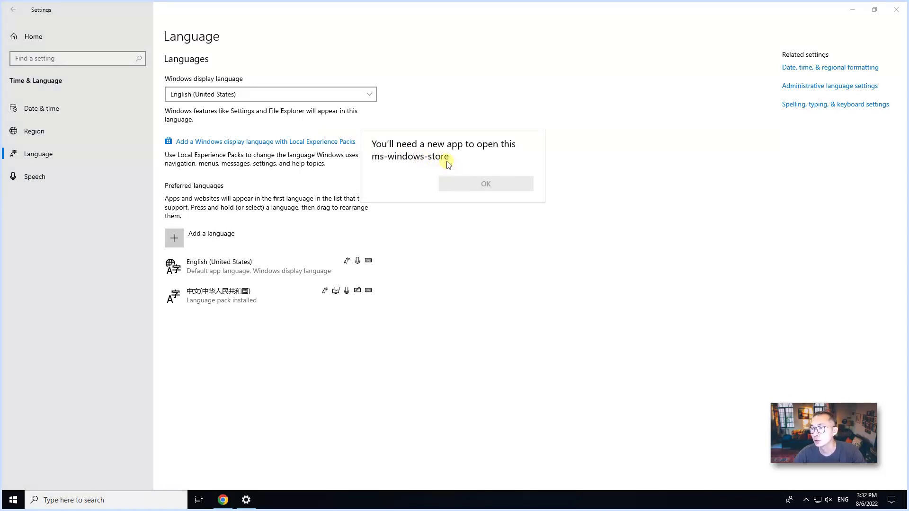
left_click(466, 190)
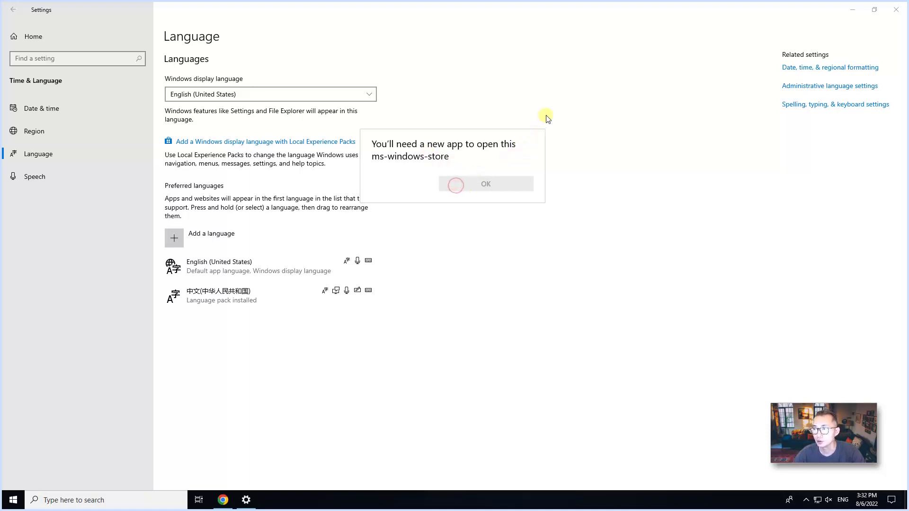
- Load od.51sec.org in a new Chrome tab and open the Sharing folder inside TGM_51Sec_EU
left_click(222, 499)
left_click(201, 40)
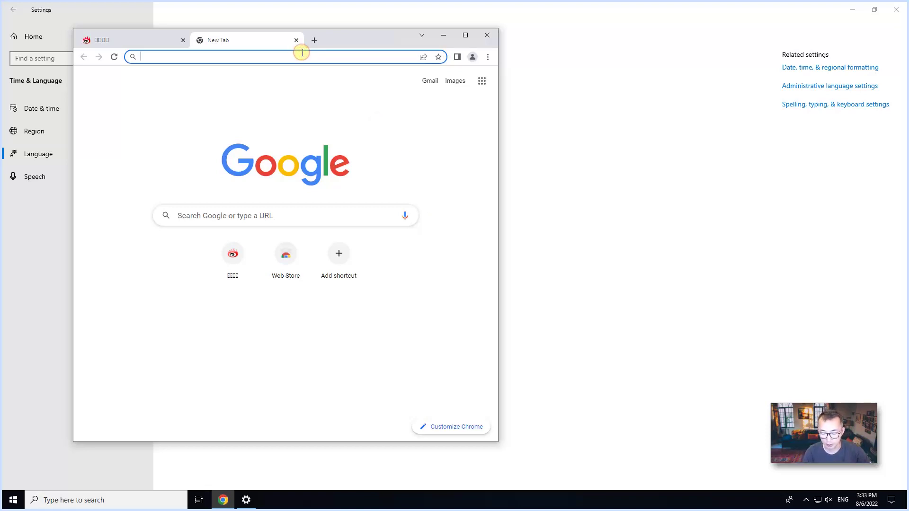
type("od.51sec.org")
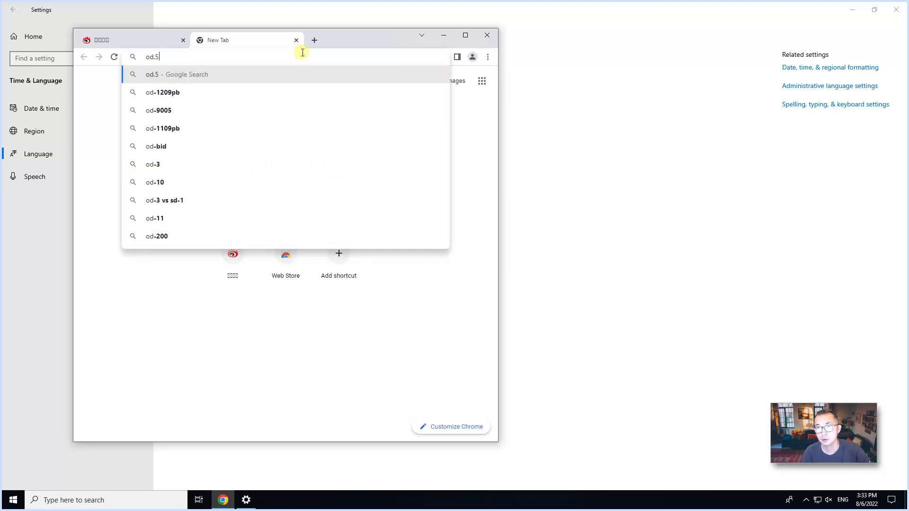
key("Return")
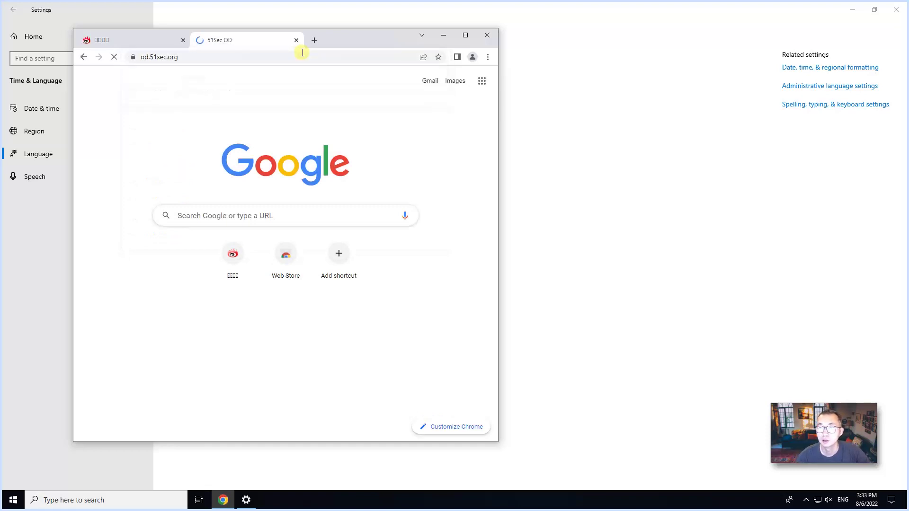
left_click(163, 192)
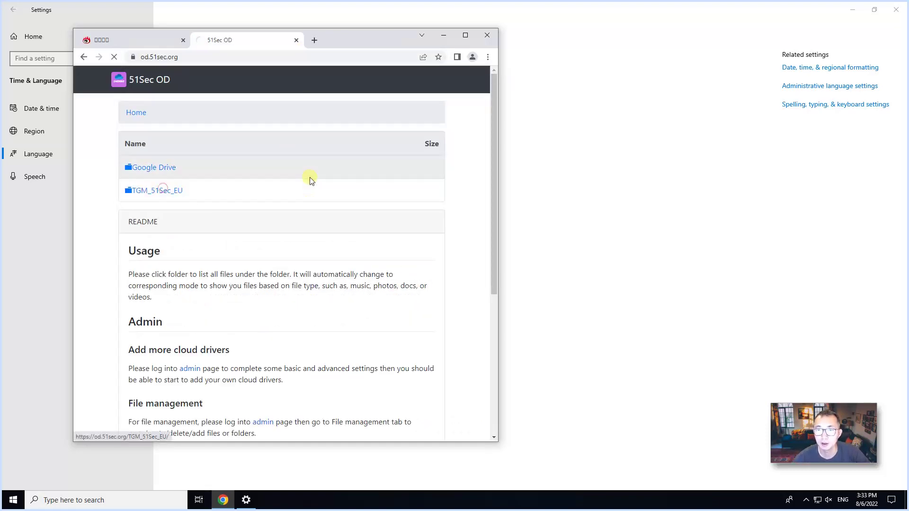
left_click(147, 191)
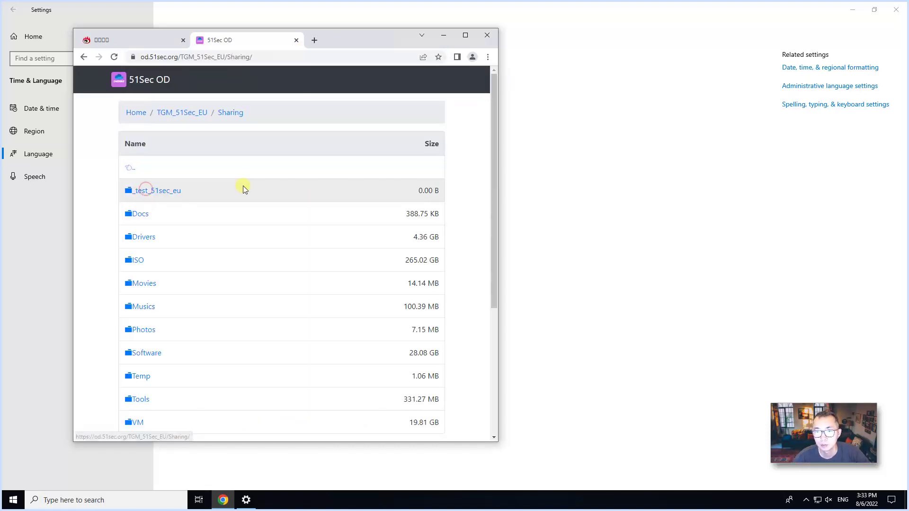
- Open the Win LTSC Enable Multiple Language folder under Software and System Tools
scroll(233, 291, "down", 1)
scroll(231, 297, "down", 1)
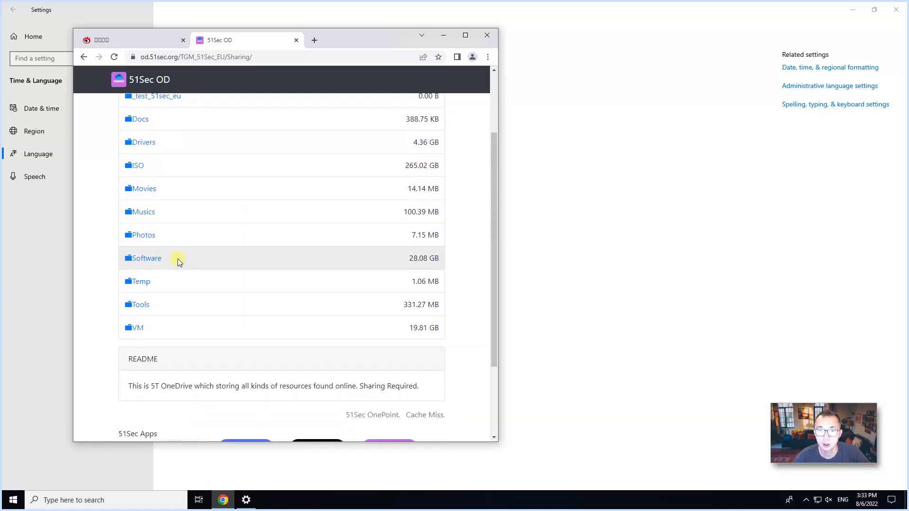
left_click(158, 258)
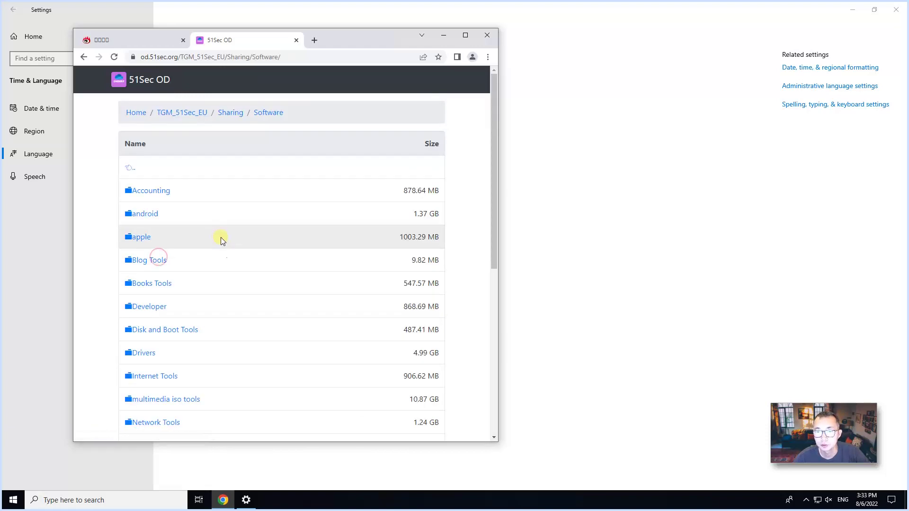
scroll(221, 239, "down", 5)
left_click(152, 303)
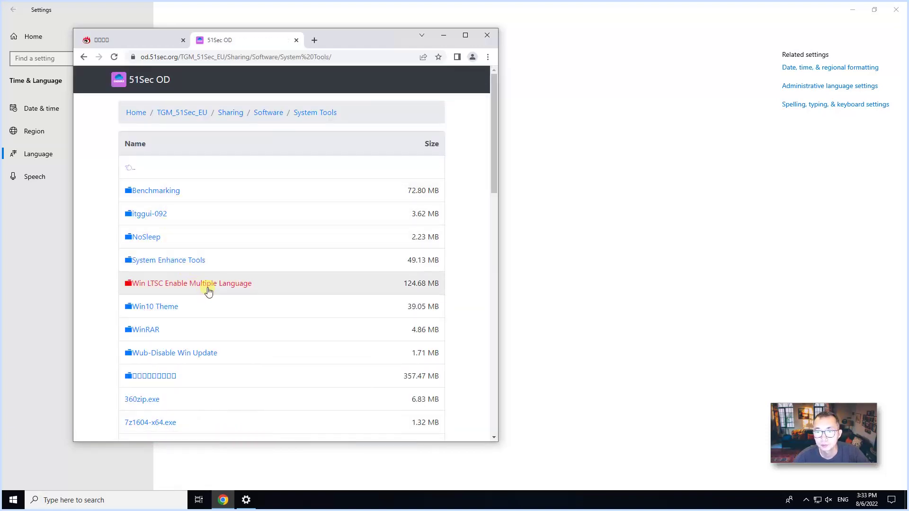
left_click(209, 284)
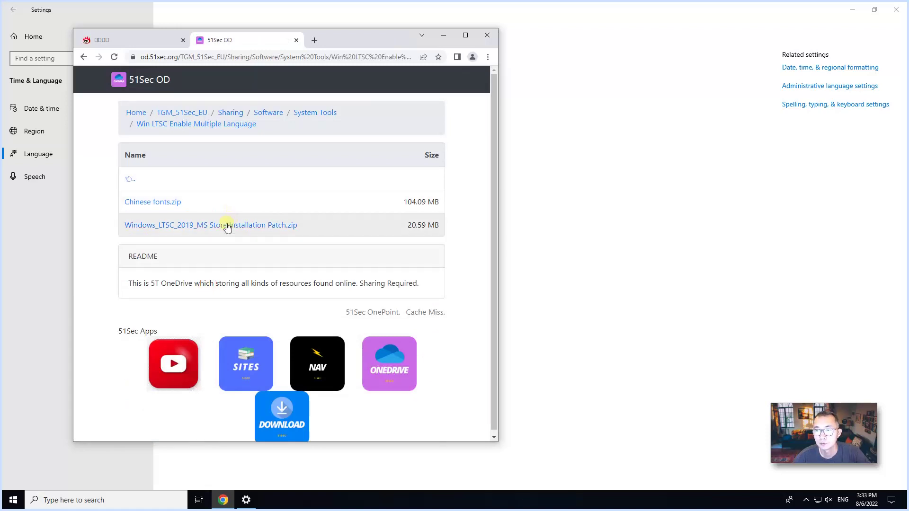
- Download Chinese fonts.zip and show the downloaded file in its folder
left_click(174, 203)
left_click(434, 159)
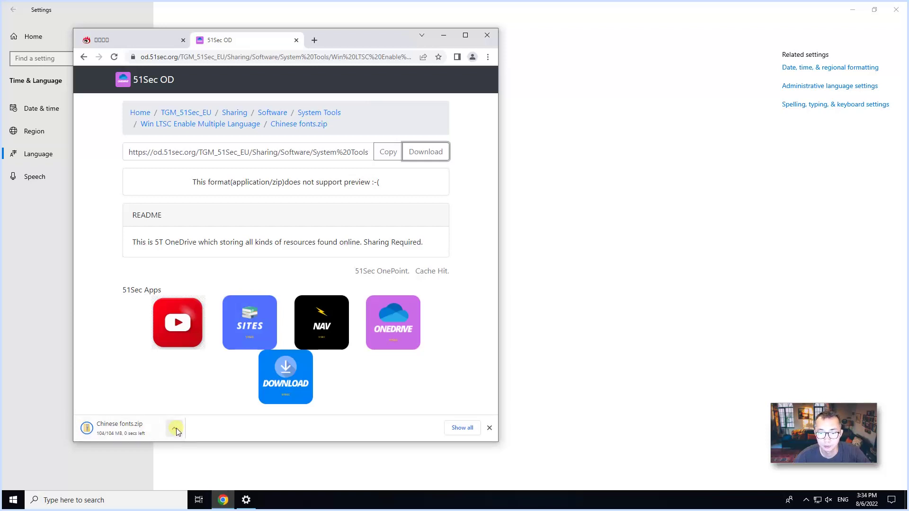
left_click(175, 429)
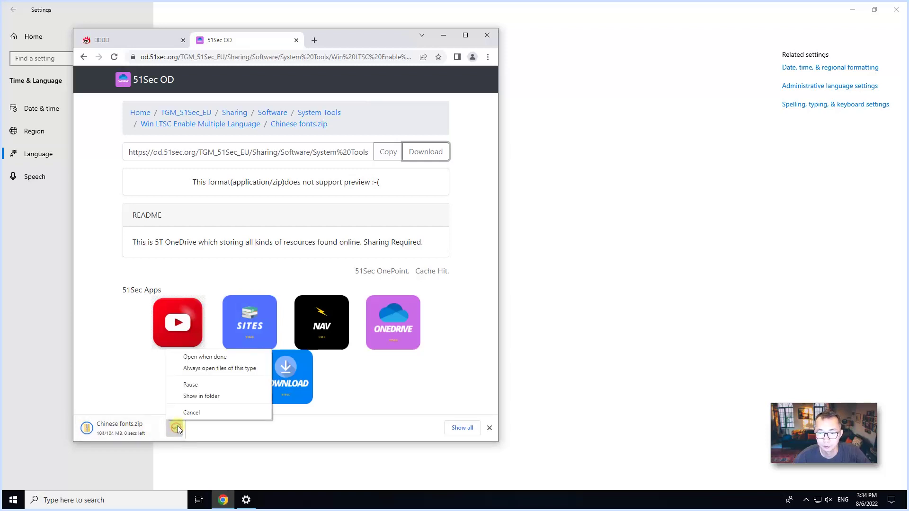
left_click(212, 396)
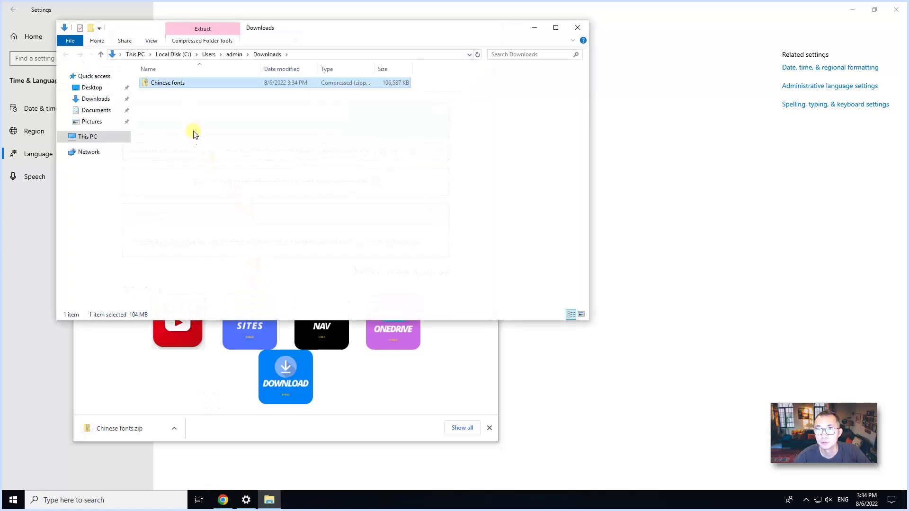
- Extract the Chinese fonts archive to the Chinese fonts folder in Downloads
right_click(182, 87)
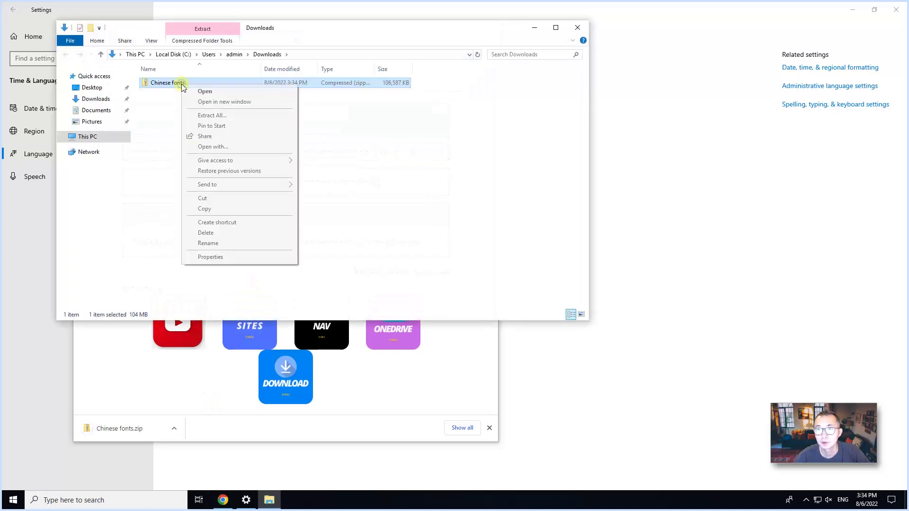
left_click(207, 117)
left_click(534, 339)
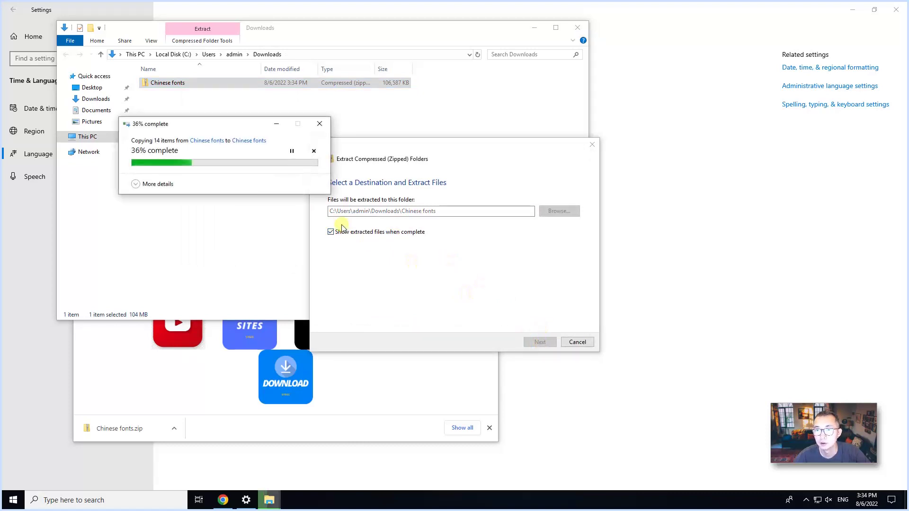
right_click(9, 502)
left_click(46, 458)
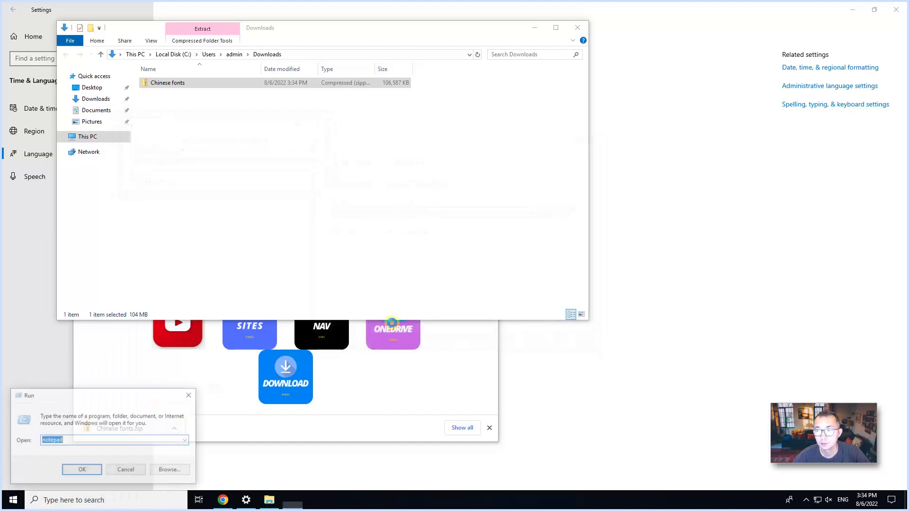
type("notepad")
left_click(140, 470)
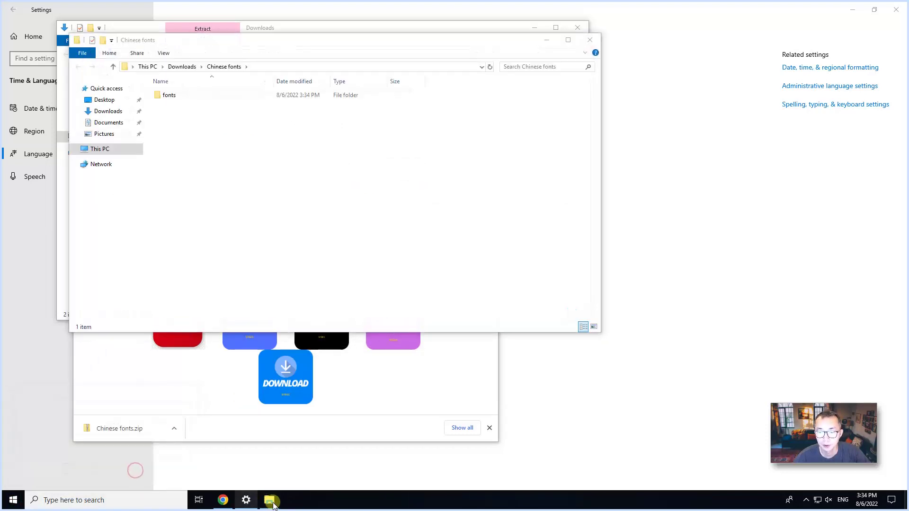
- Spread the two File Explorer windows apart, showing This PC in the Downloads window and the extracted fonts folder in the other
left_click_drag(239, 43, 180, 98)
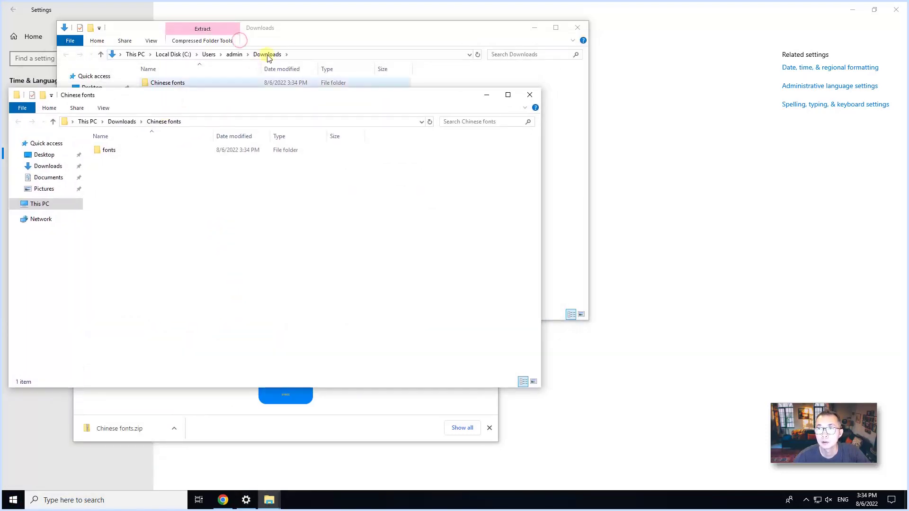
left_click(304, 29)
left_click_drag(304, 29, 524, 35)
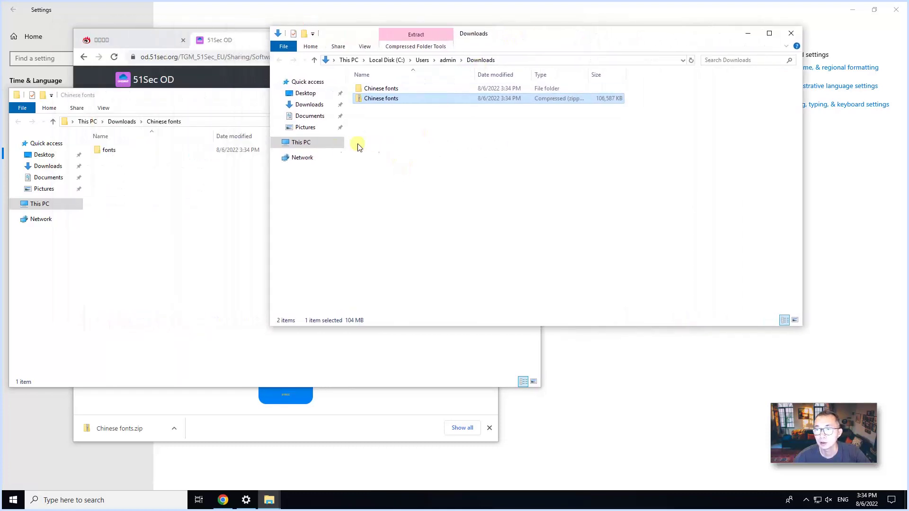
left_click(312, 150)
double_click(116, 150)
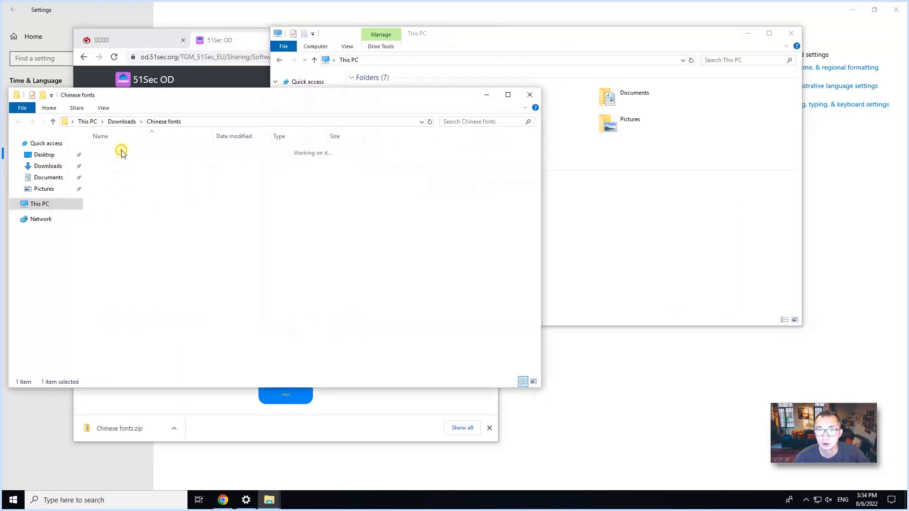
- Open the C:\Windows\Fonts folder in the File Explorer window showing This PC
left_click(644, 220)
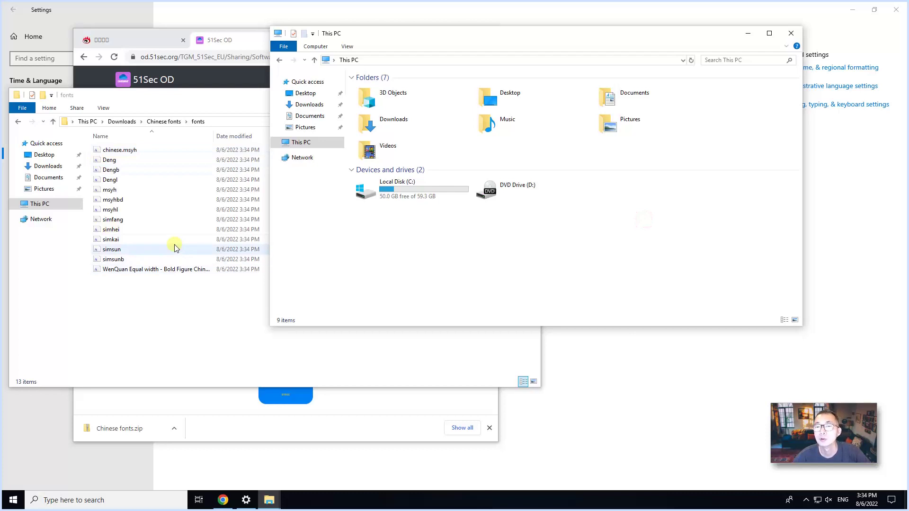
double_click(408, 198)
double_click(383, 119)
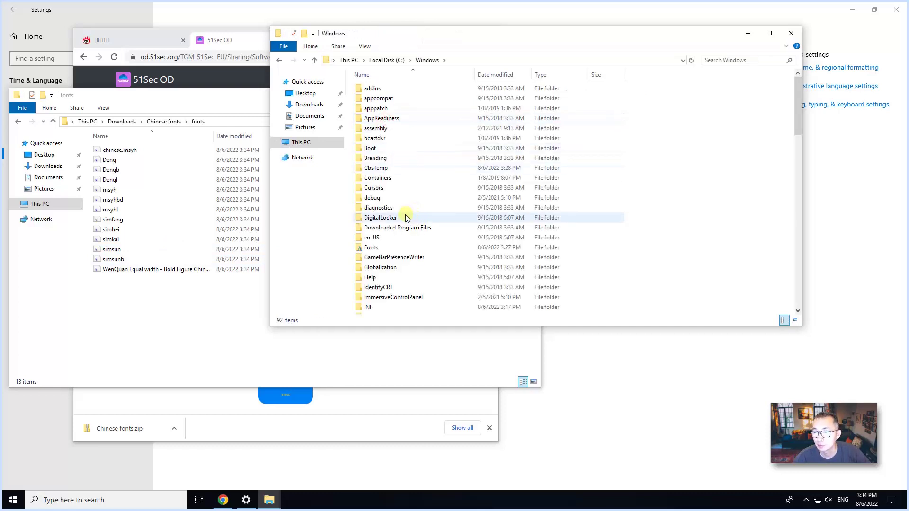
double_click(385, 247)
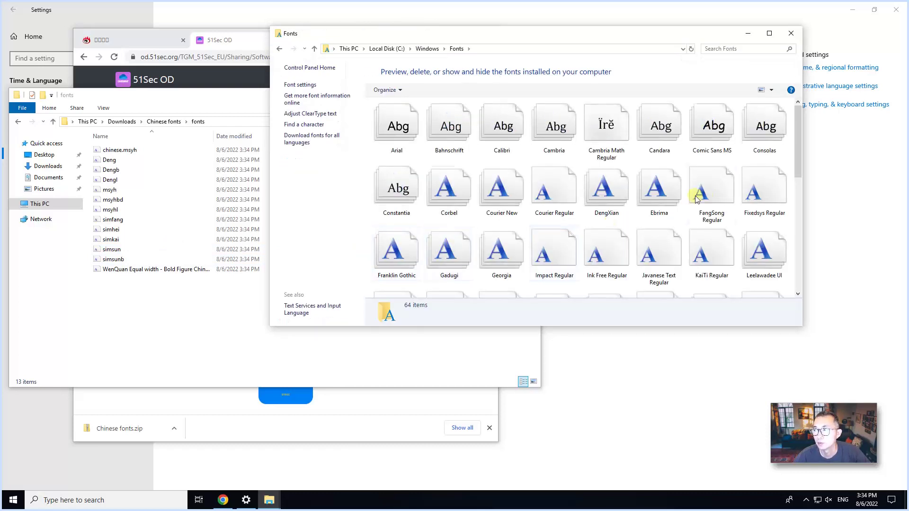
- Install all the extracted Chinese font files by copying them into the Windows Fonts folder
left_click_drag(798, 137, 796, 283)
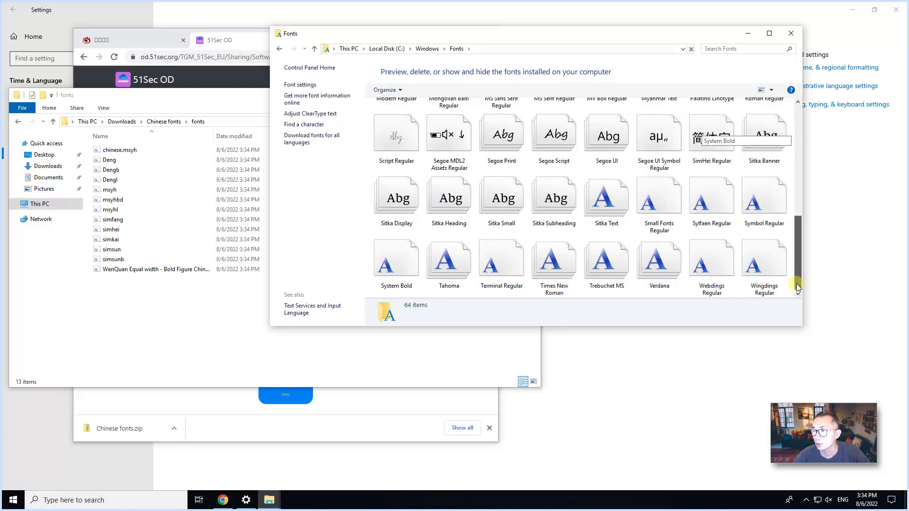
left_click_drag(624, 331, 620, 497)
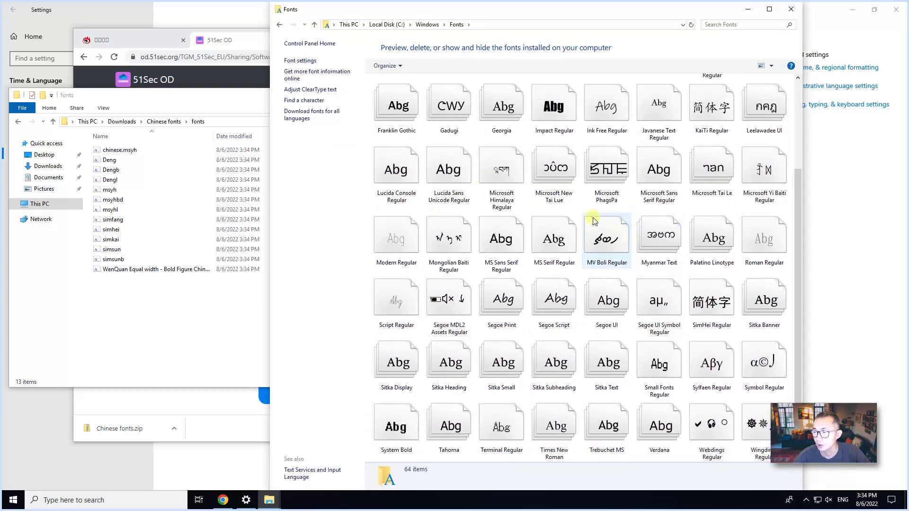
left_click_drag(141, 303, 113, 152)
left_click_drag(609, 209, 638, 210)
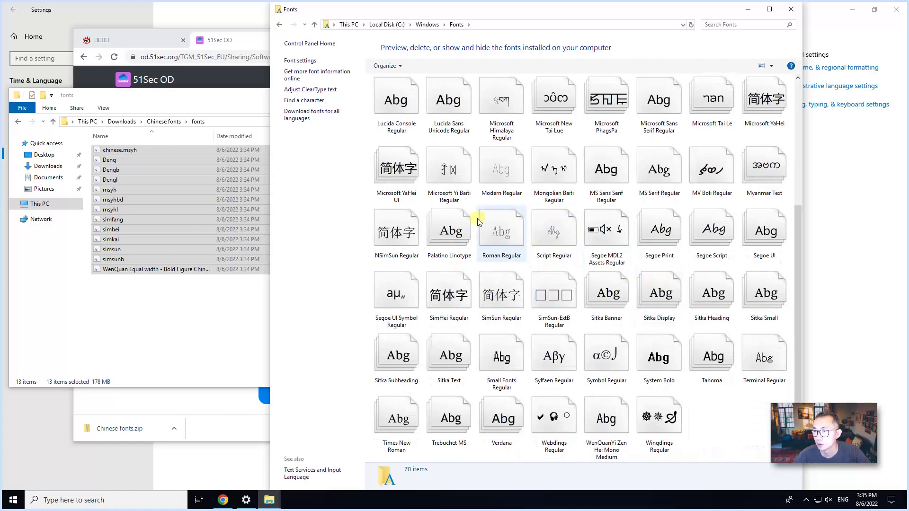
- Close both File Explorer windows, the Chrome window and the Settings window
left_click(791, 9)
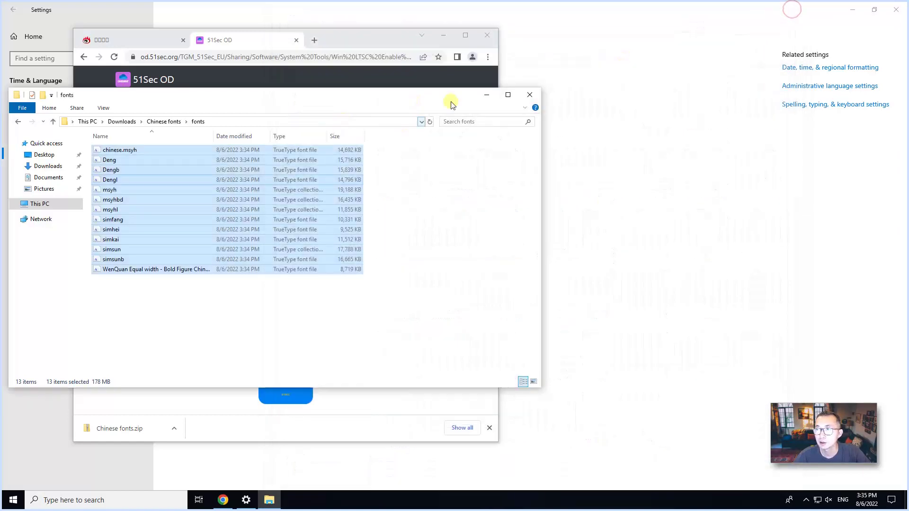
left_click(529, 95)
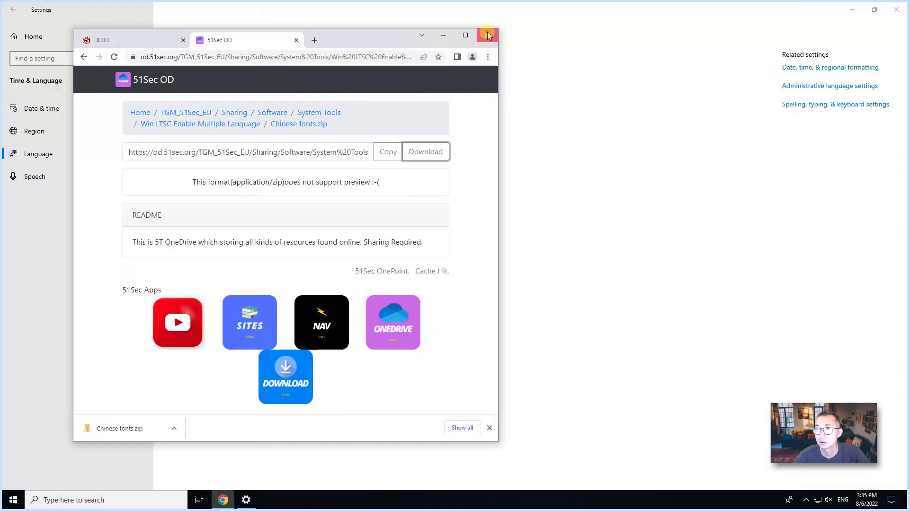
left_click(487, 32)
left_click(896, 10)
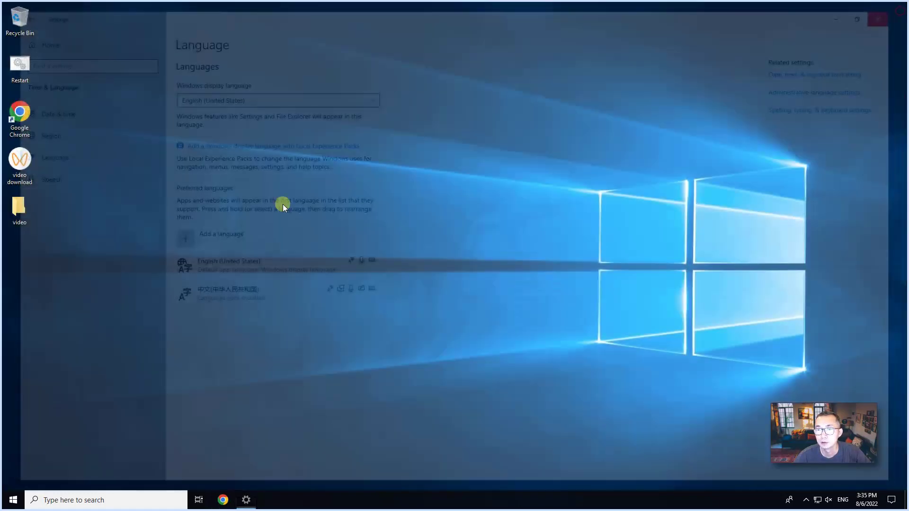
- Restart Windows and sign back in to the same account with the account password
left_click(13, 499)
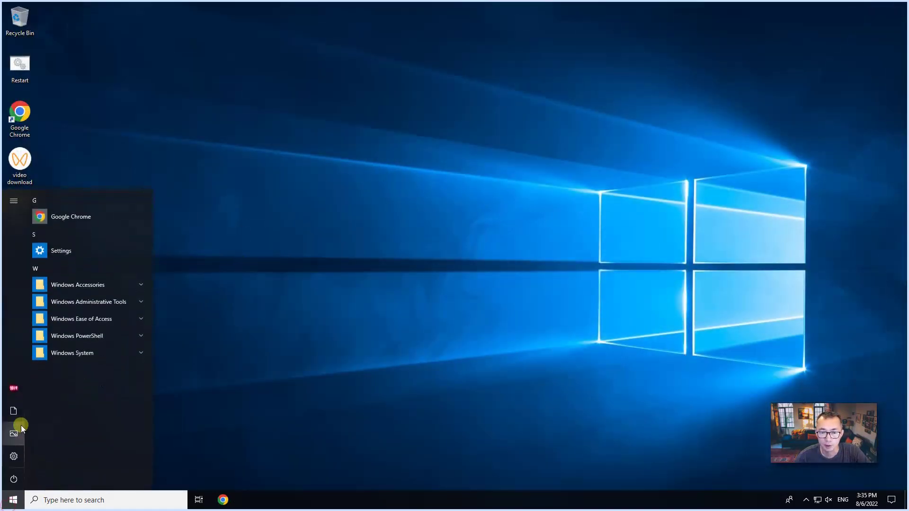
left_click(13, 479)
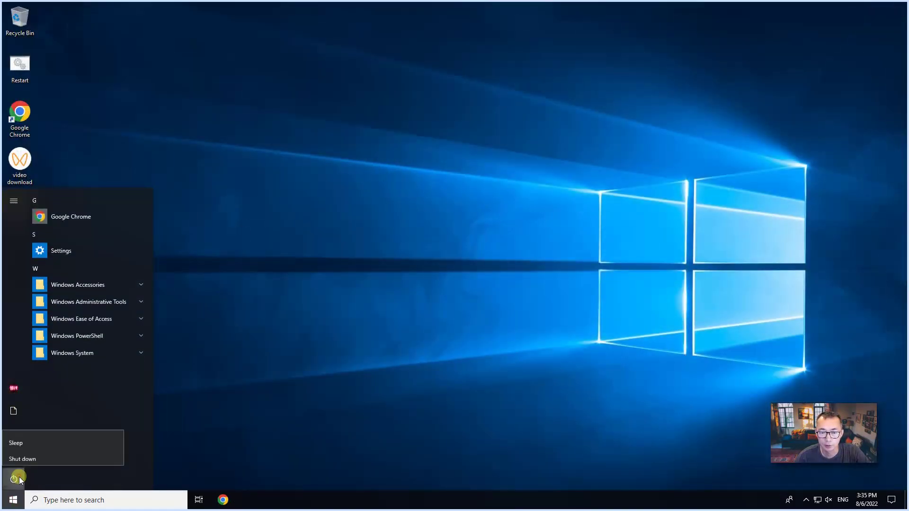
left_click(36, 458)
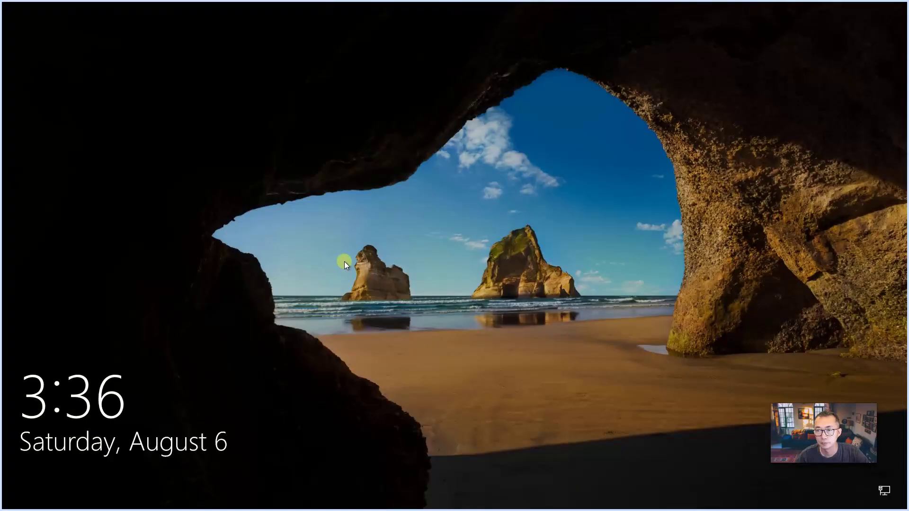
left_click(345, 263)
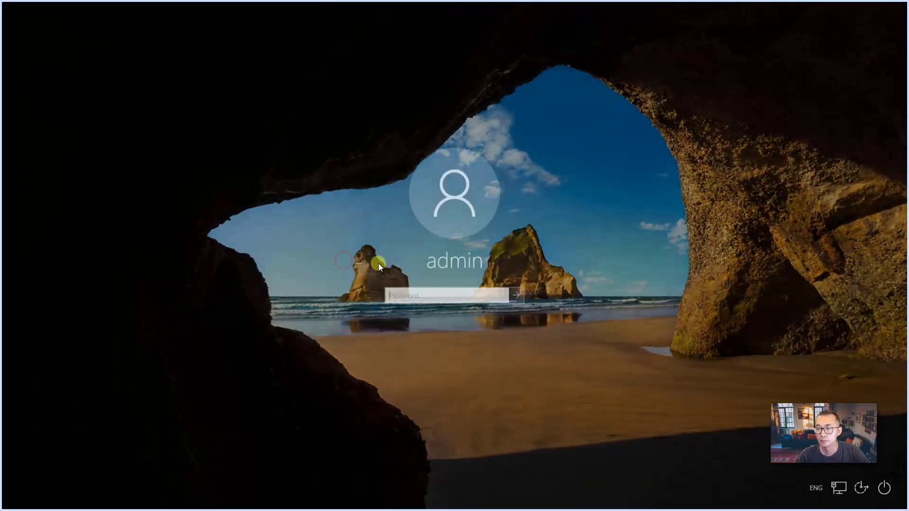
key("Return")
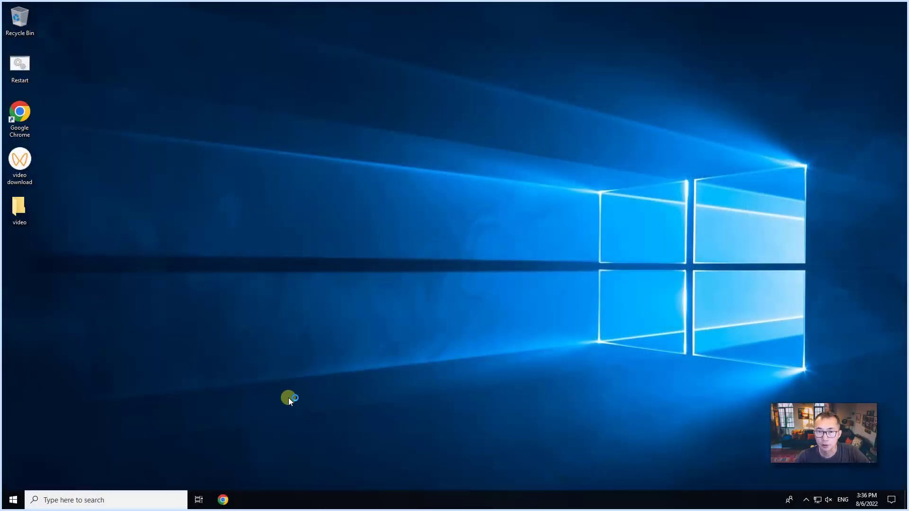
- Open the Sina homepage in Chrome and launch the video download desktop app to check their Chinese text
left_click(223, 499)
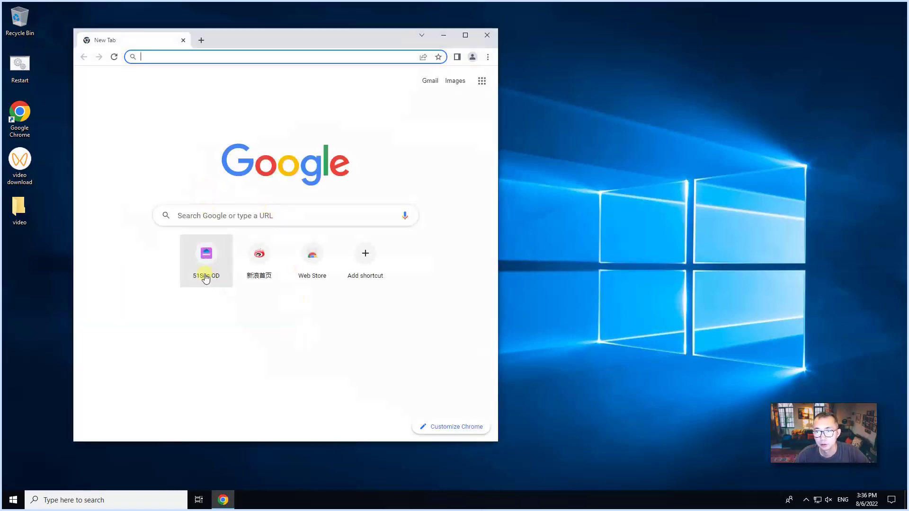
left_click(259, 260)
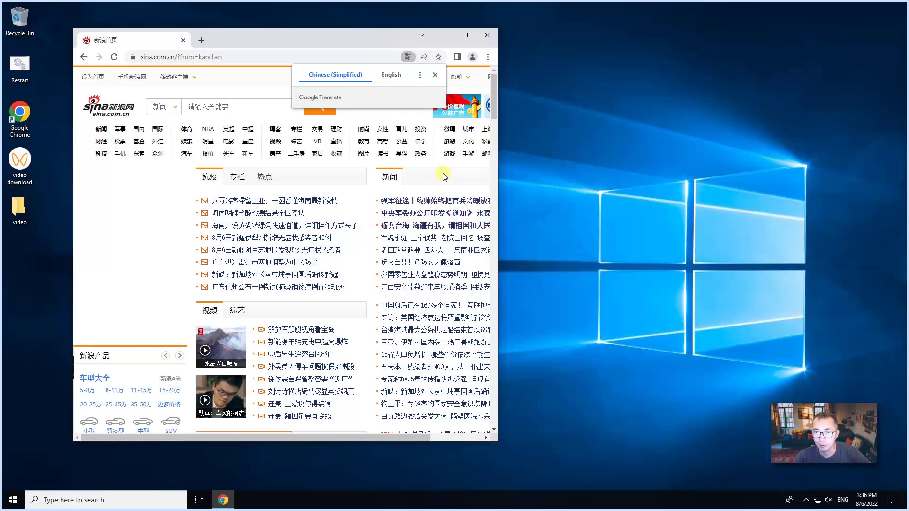
double_click(20, 160)
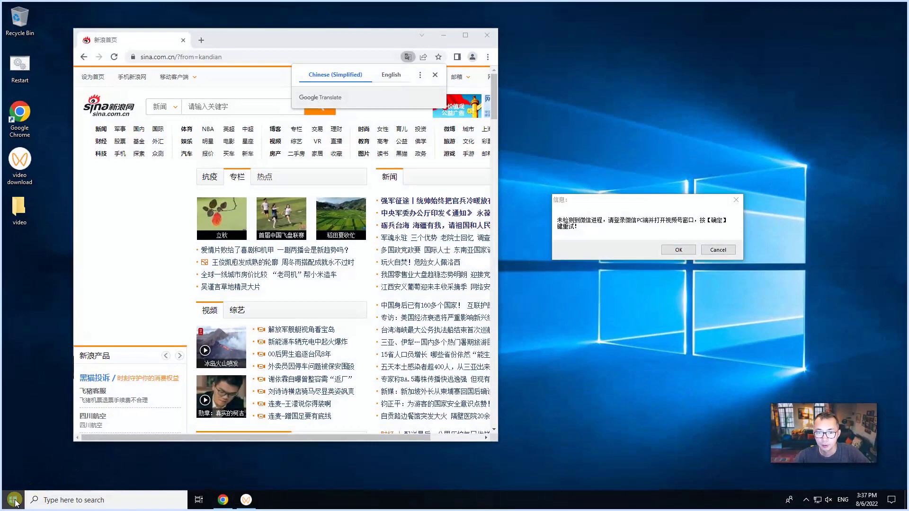
- Open the Language page of the Time & Language settings in Windows Settings
left_click(14, 499)
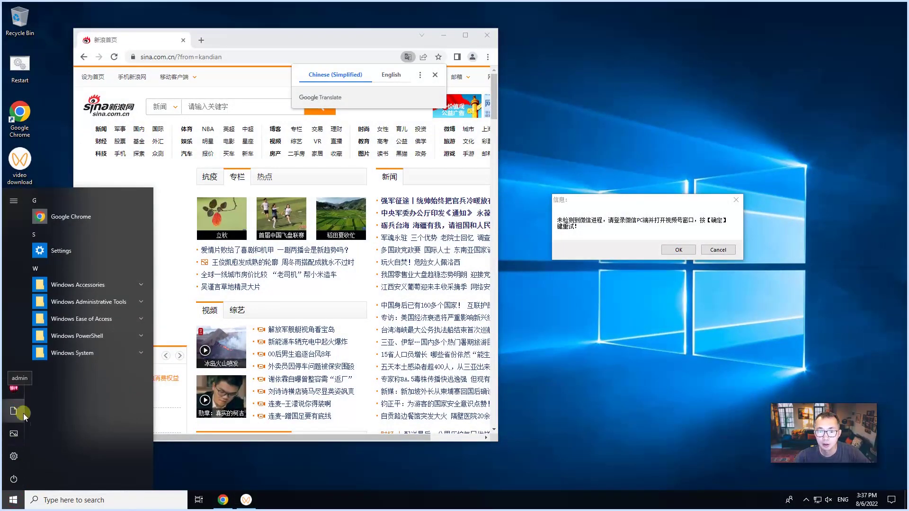
left_click(18, 455)
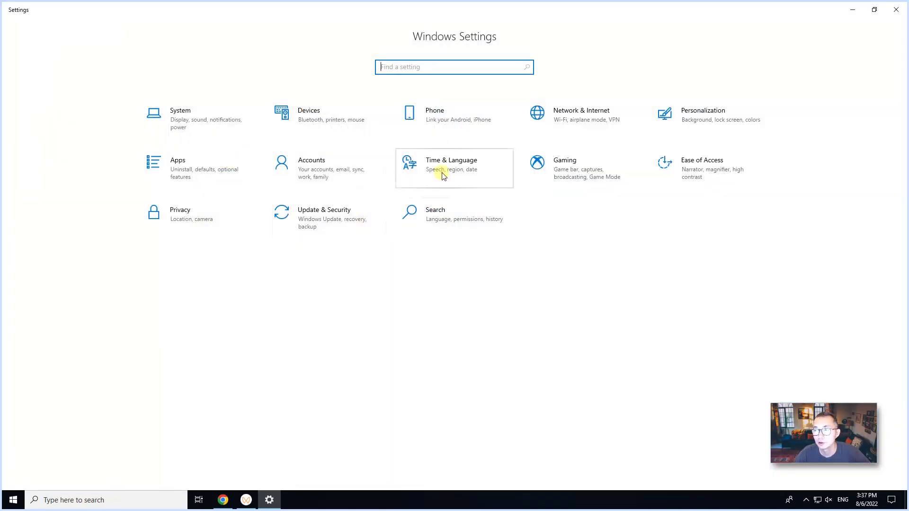
left_click(443, 175)
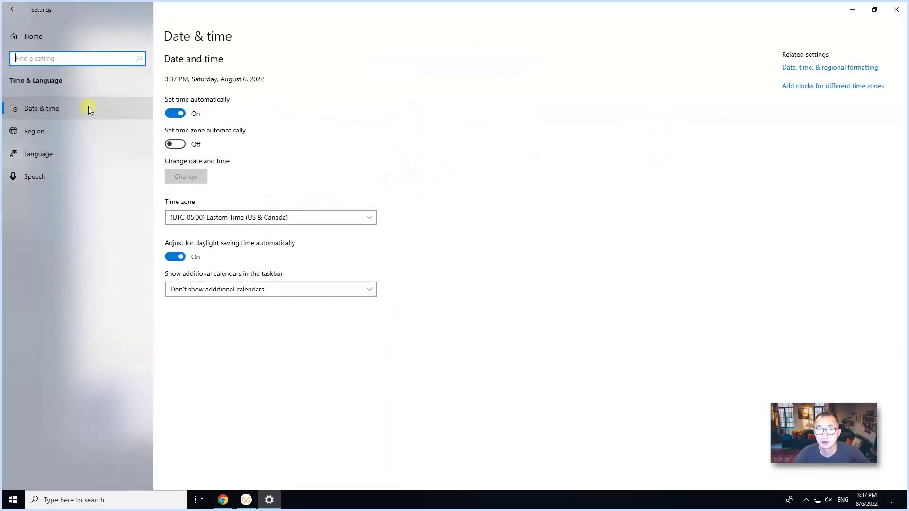
left_click(89, 152)
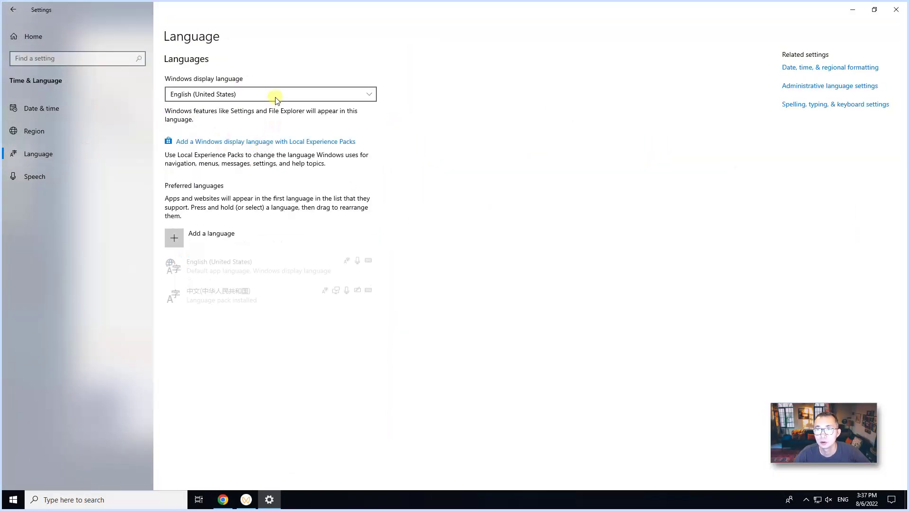
- View the available Windows display languages and try to add one with Local Experience Packs
left_click(275, 97)
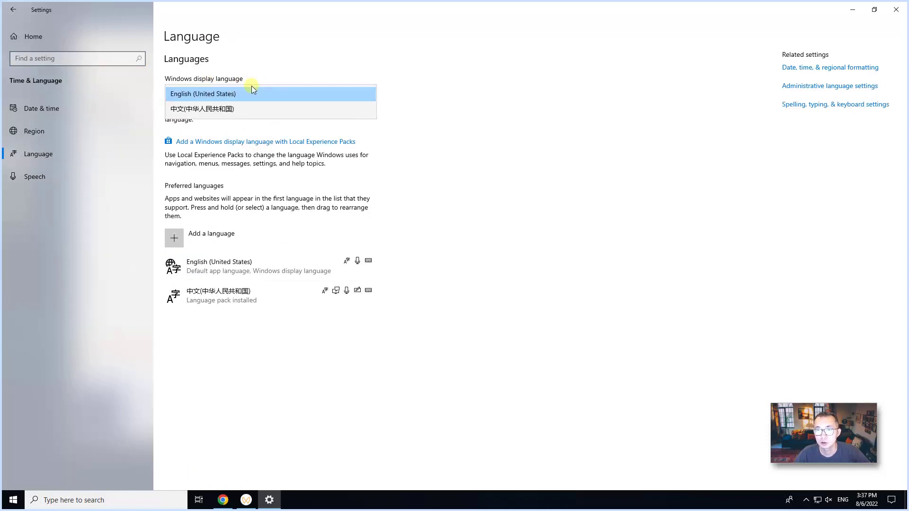
left_click(447, 158)
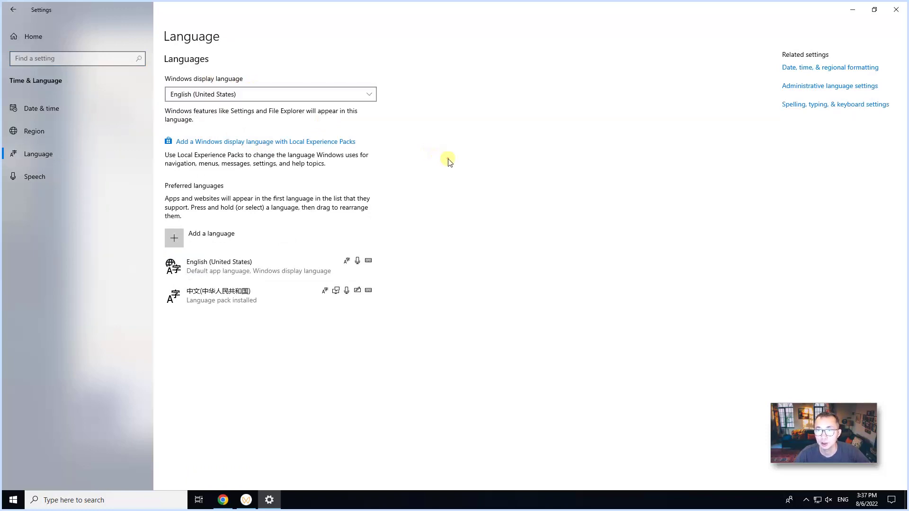
left_click(342, 142)
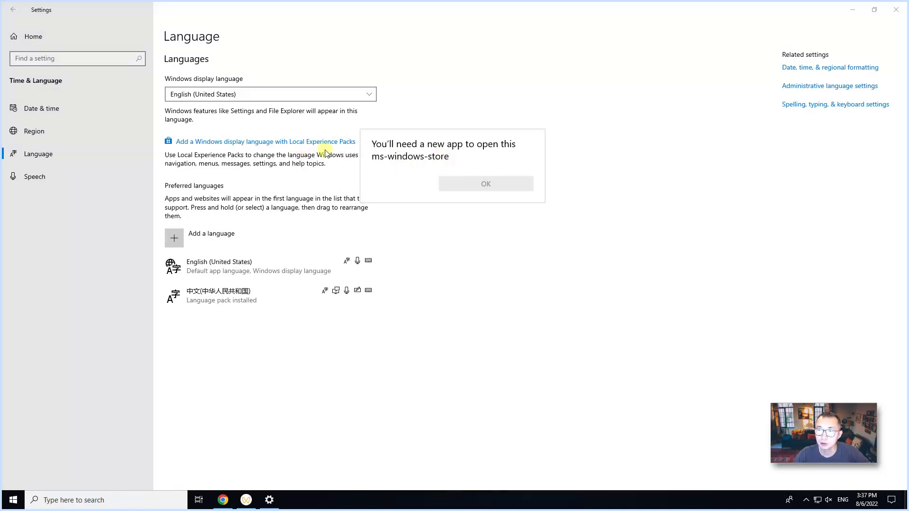
left_click(477, 184)
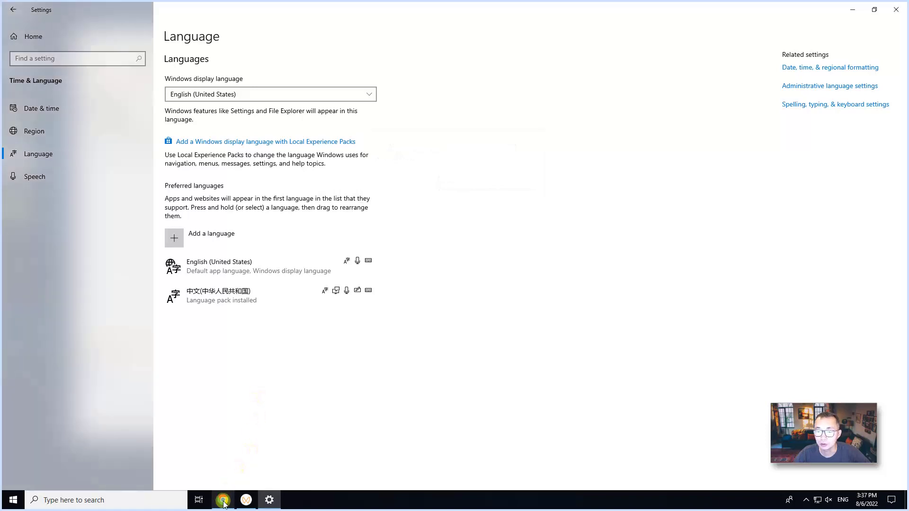
- In Chrome, browse the 51Sec OD site to TGM_51Sec_EU/Sharing/Software/System Tools/Win LTSC Enable Multiple Language
left_click(224, 503)
left_click(85, 56)
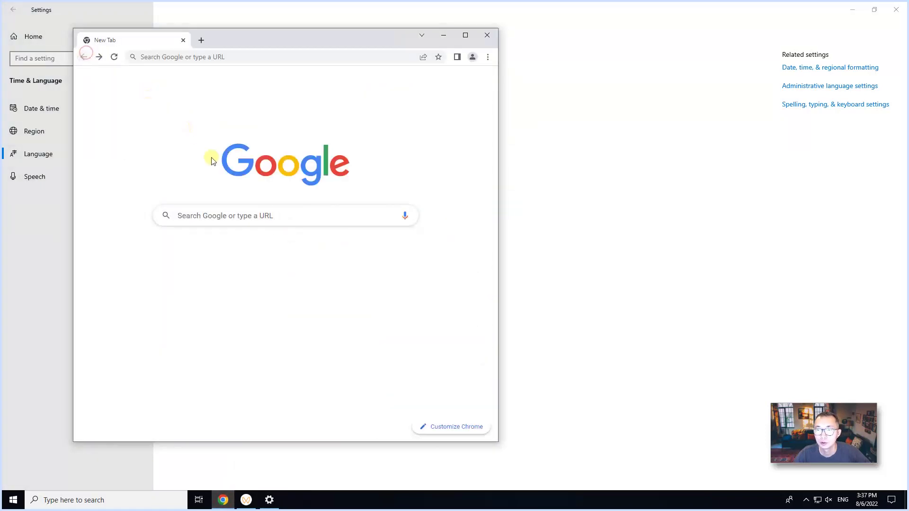
left_click(211, 261)
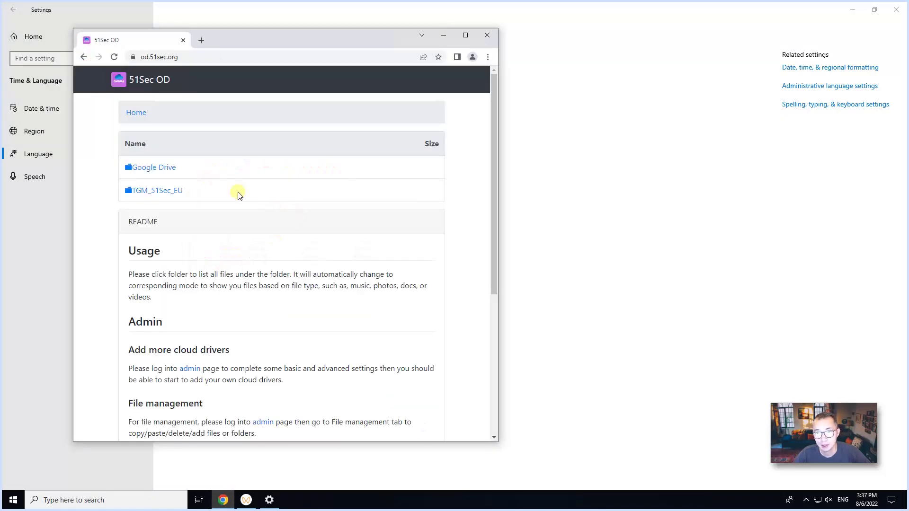
left_click(164, 189)
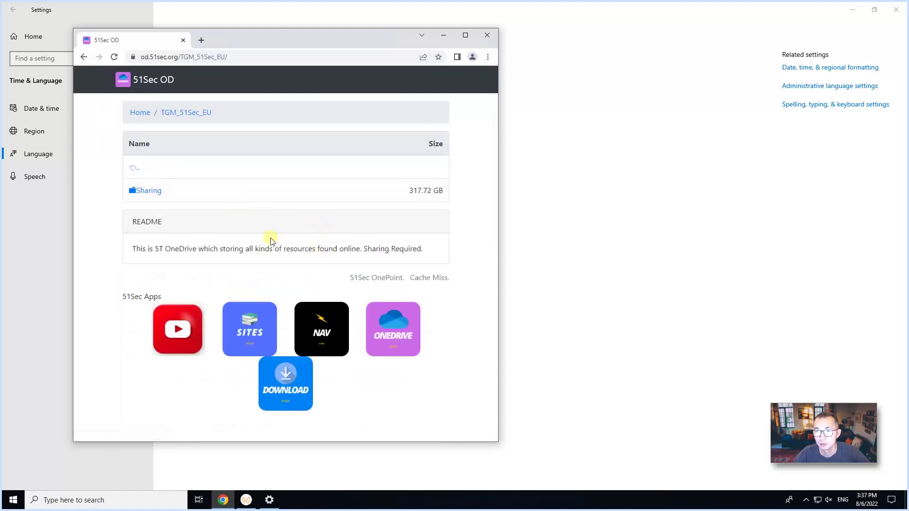
left_click(156, 191)
scroll(234, 326, "down", 3)
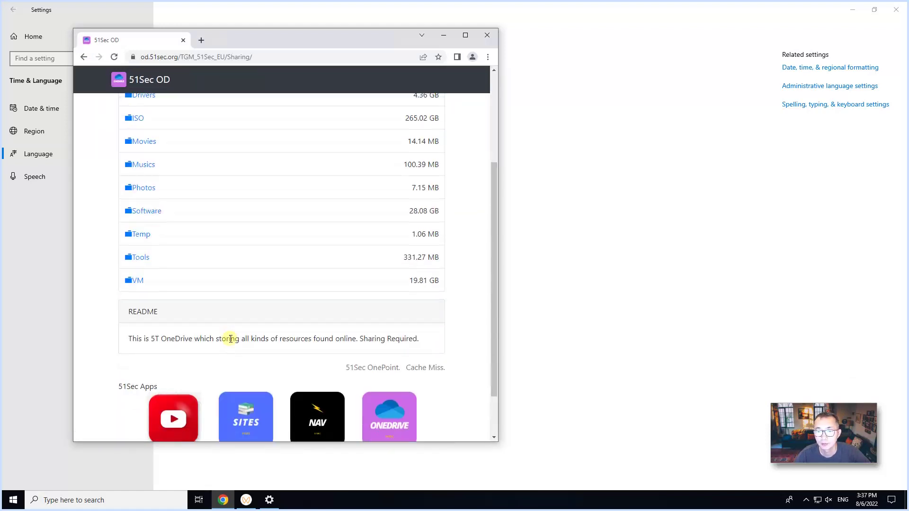
scroll(229, 339, "down", 1)
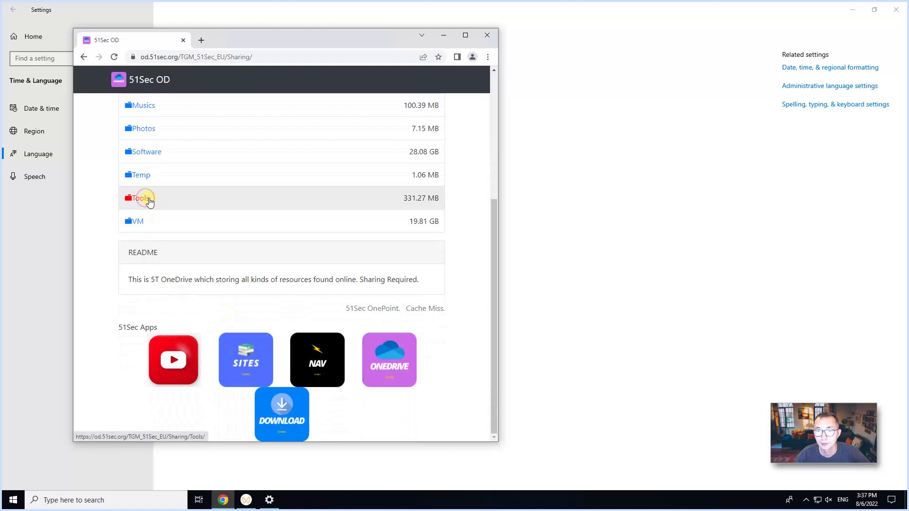
left_click(150, 152)
scroll(284, 265, "down", 3)
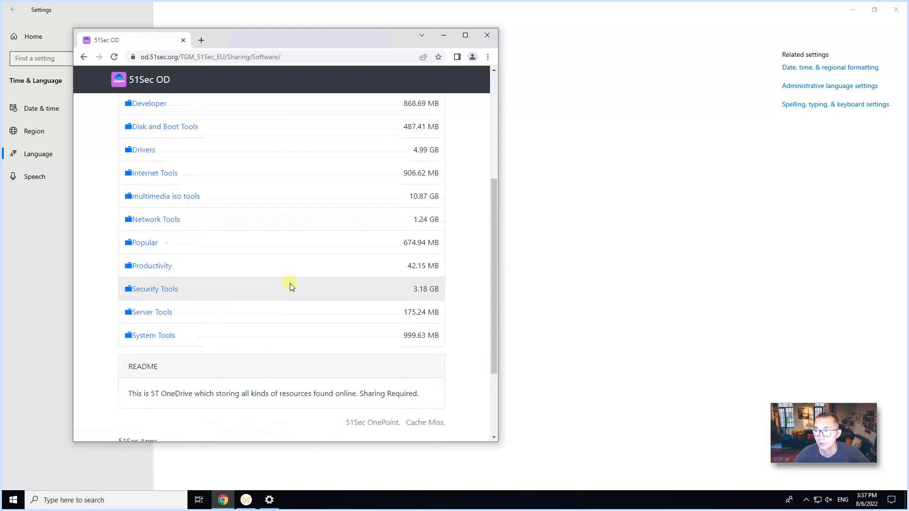
scroll(290, 286, "down", 2)
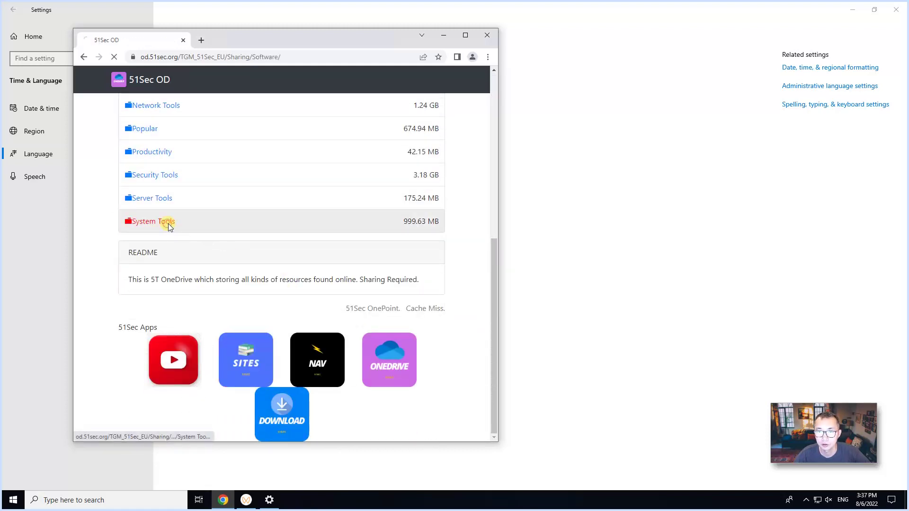
left_click(167, 223)
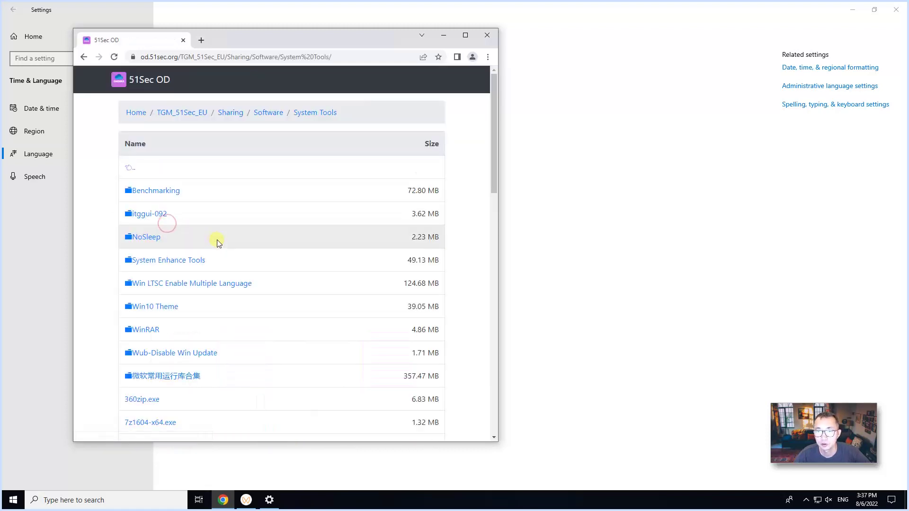
left_click(180, 284)
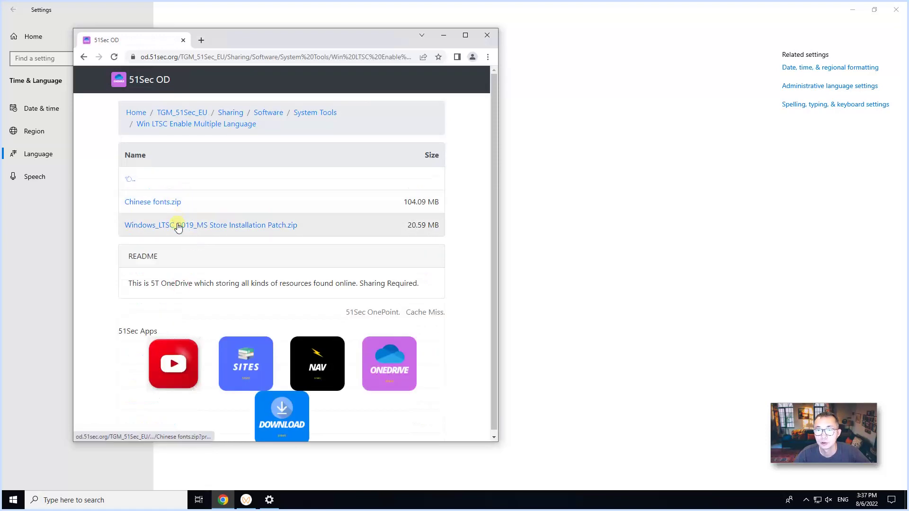
- Download Windows_LTSC_2019_MS Store Installation Patch.zip and show it in its download folder
left_click(178, 226)
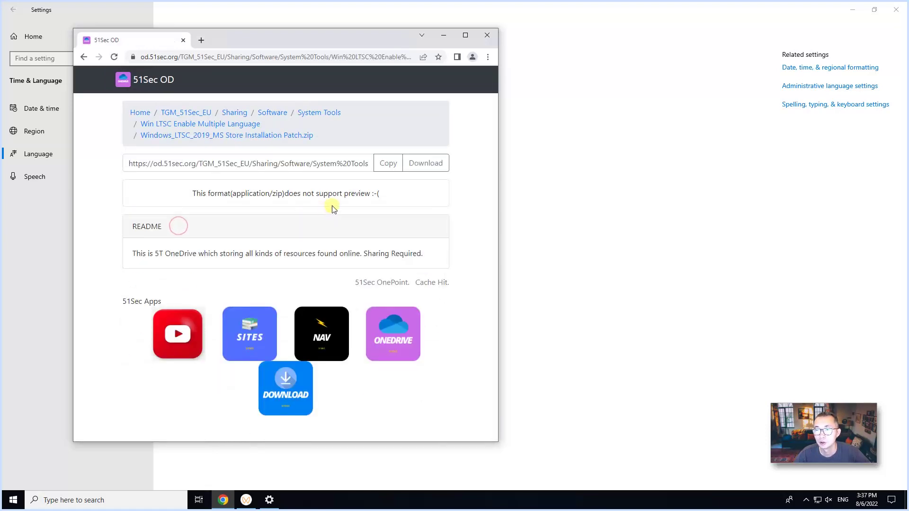
left_click(418, 167)
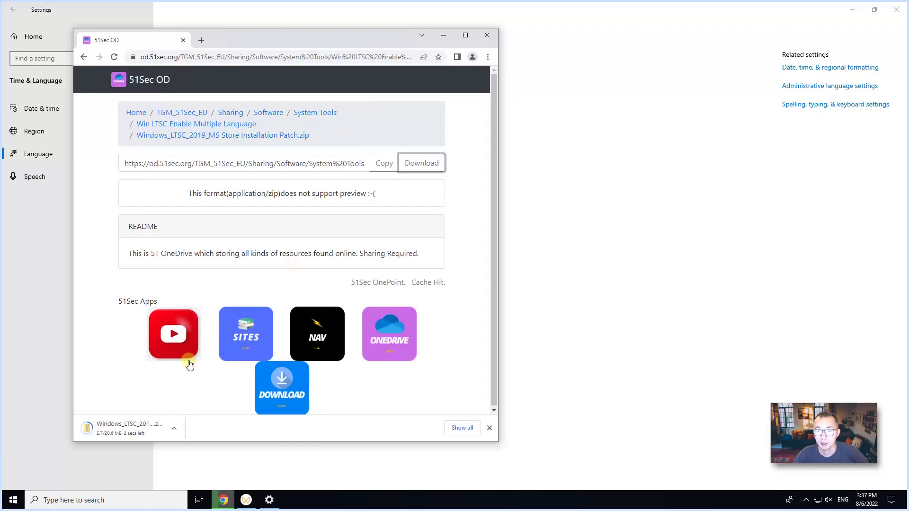
left_click(174, 430)
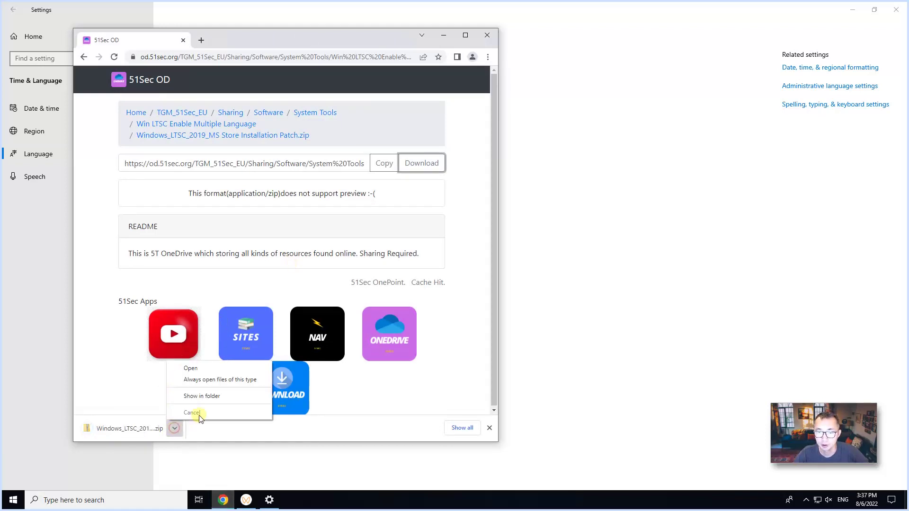
left_click(211, 397)
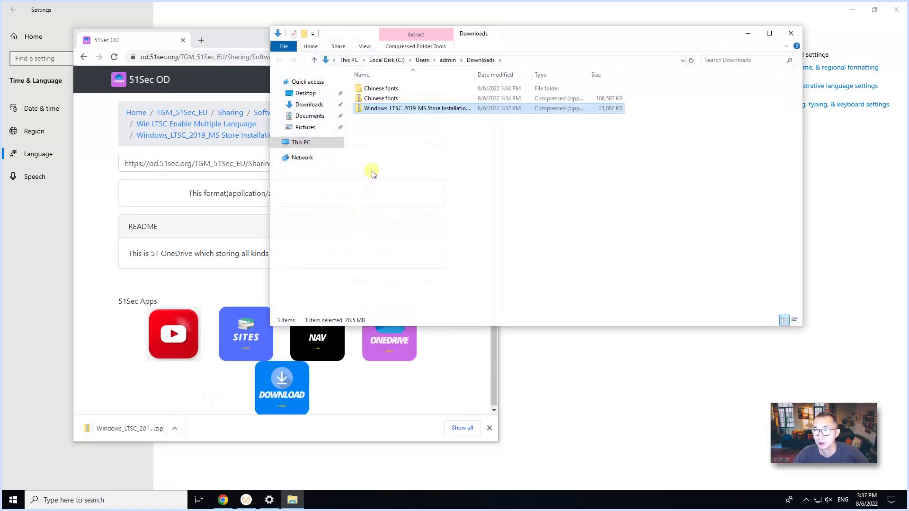
- Extract the downloaded MS Store Installation Patch archive into its own folder within Downloads
right_click(395, 110)
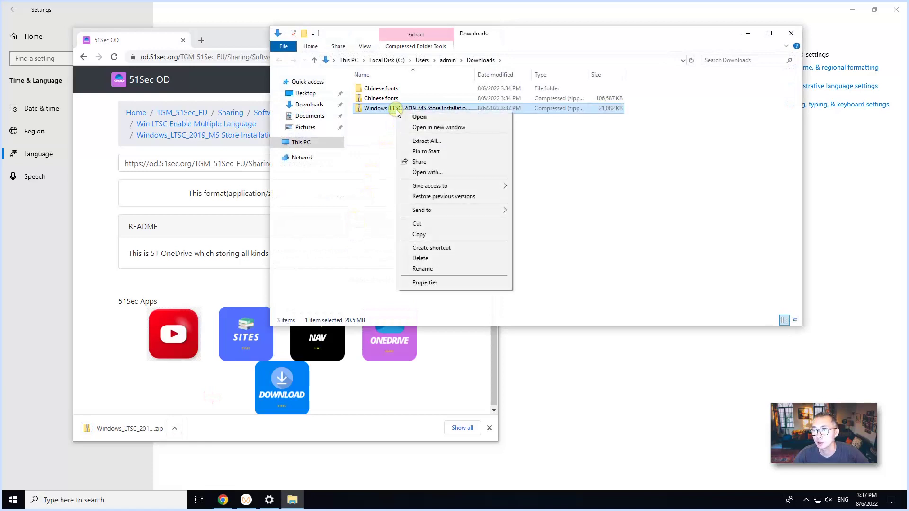
left_click(414, 139)
left_click(544, 343)
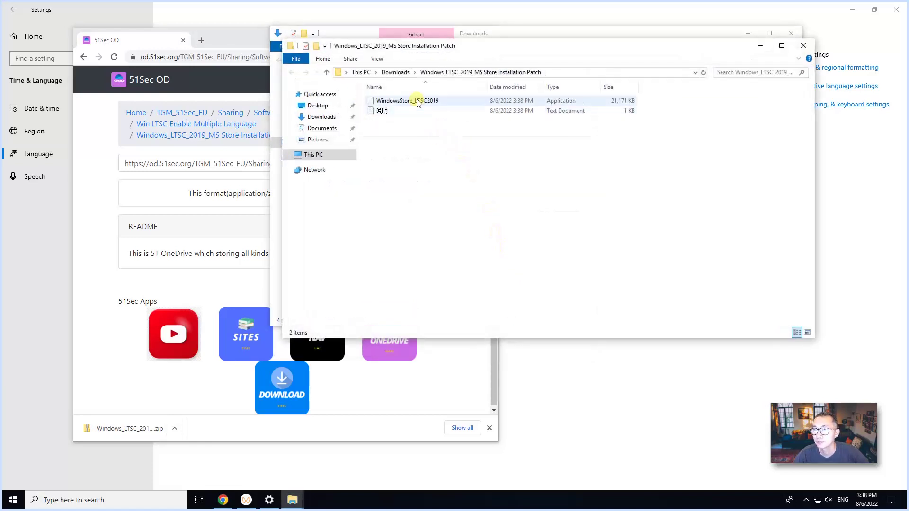
- Run the WindowsStore_LTSC2019 application from the extracted folder with administrator rights
left_click(410, 102)
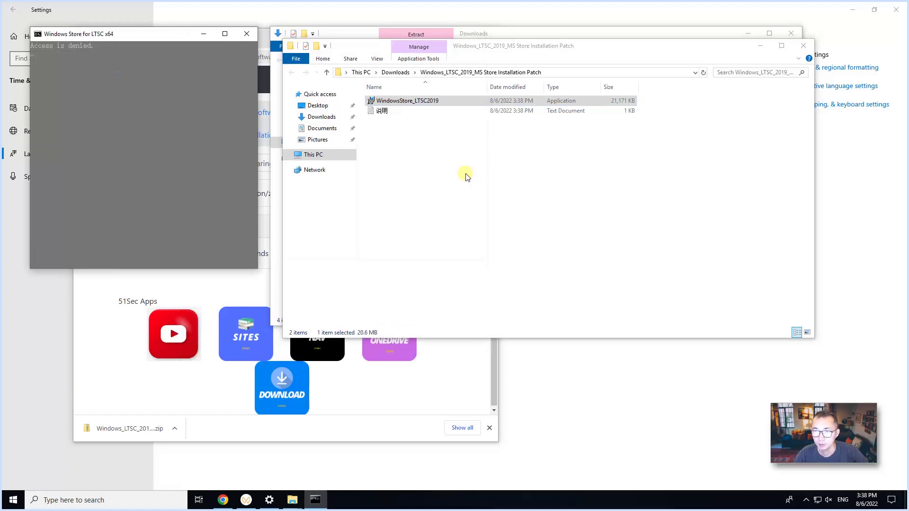
left_click(438, 106)
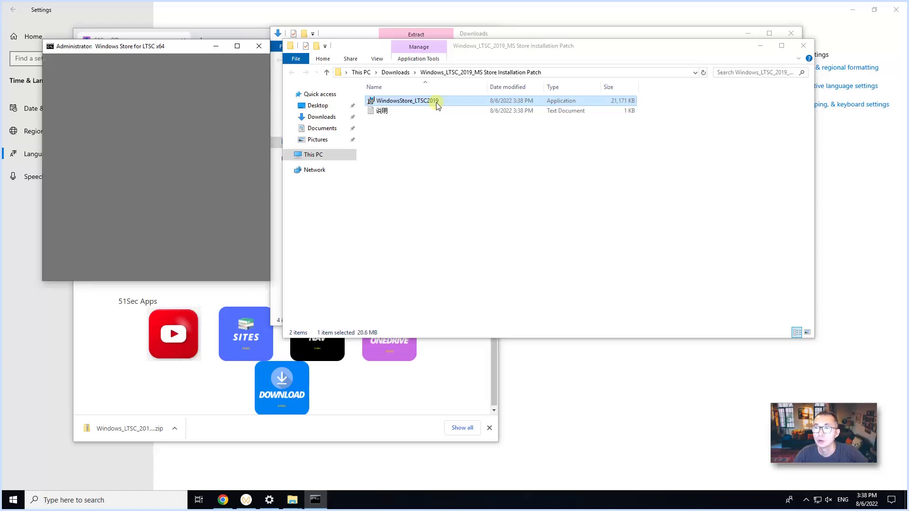
left_click(202, 122)
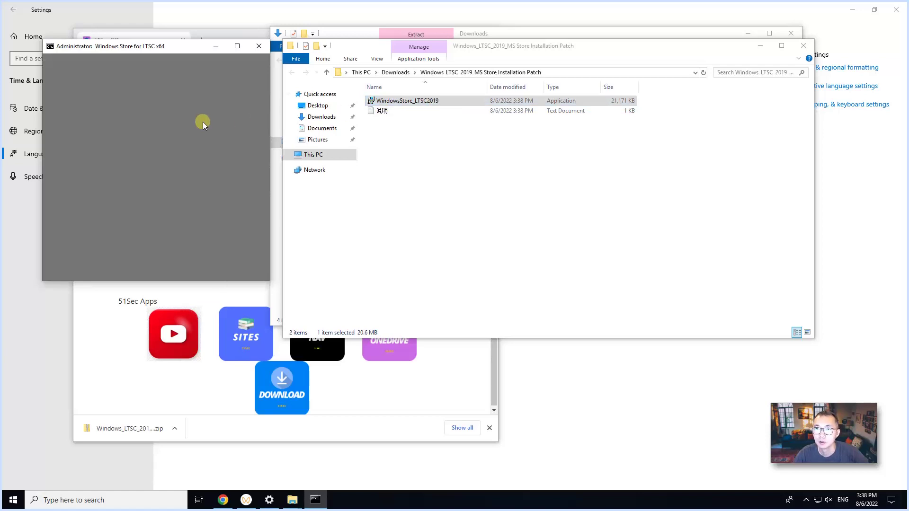
double_click(450, 107)
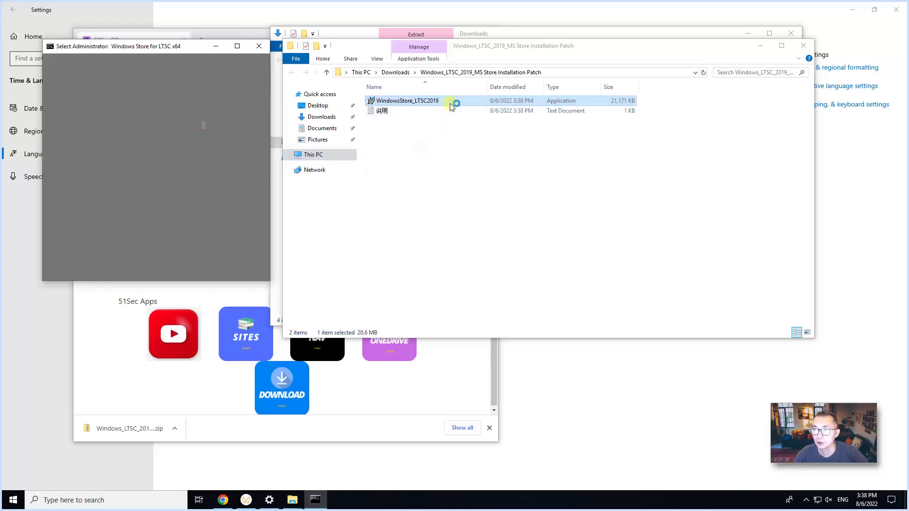
- Minimize both File Explorer windows and the Chrome window, and move the Windows Store installer console clear of the language options
left_click(759, 46)
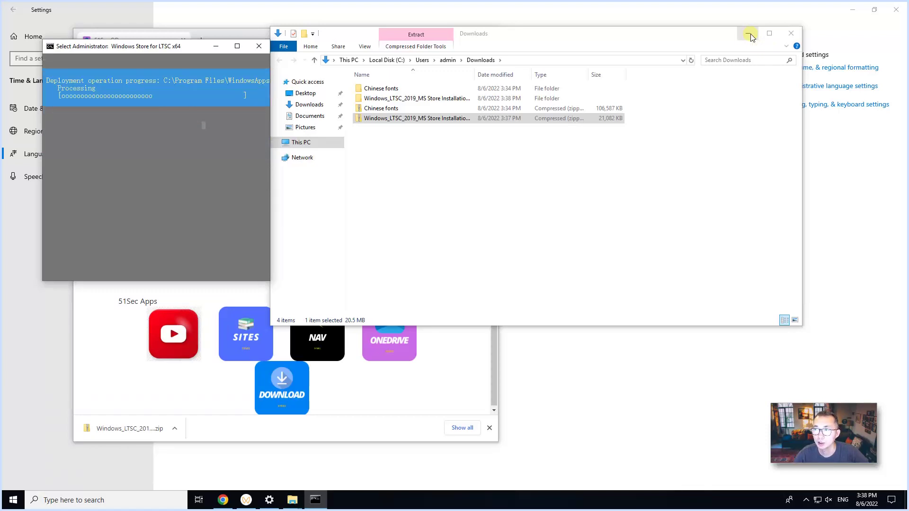
double_click(463, 98)
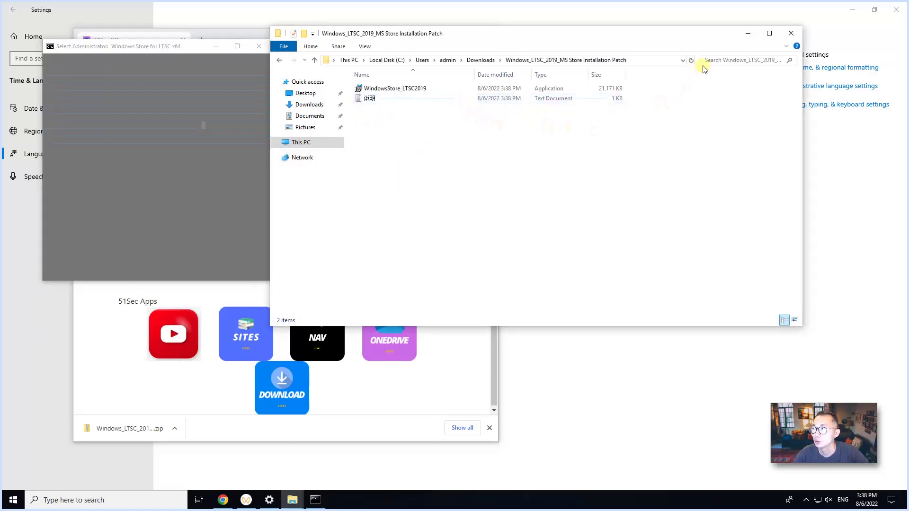
left_click(747, 33)
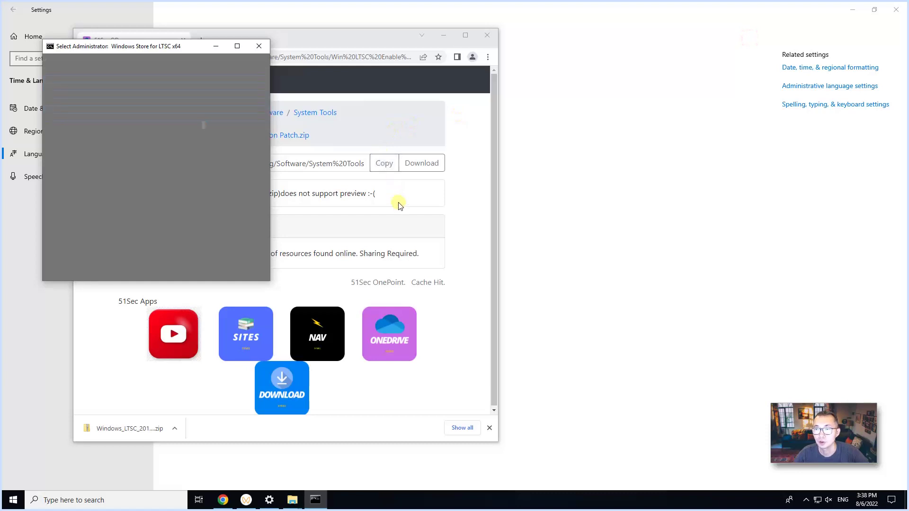
left_click(447, 33)
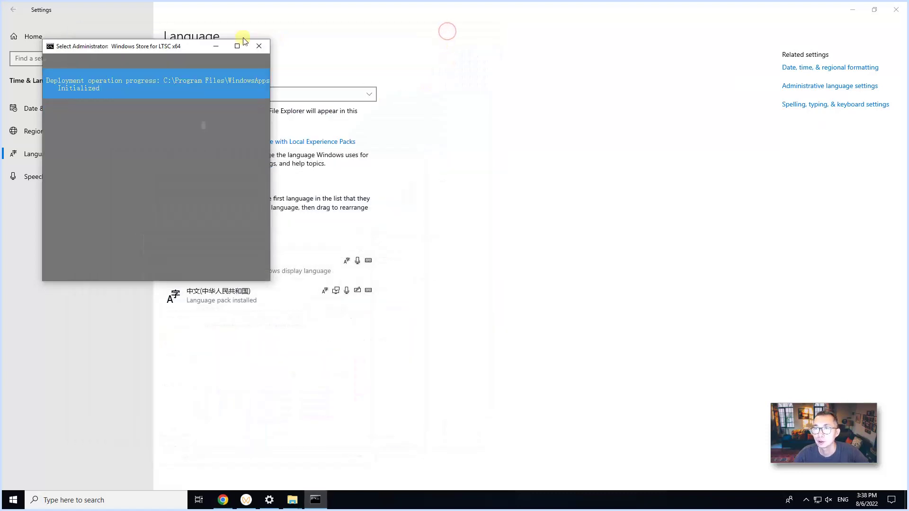
left_click_drag(197, 46, 801, 77)
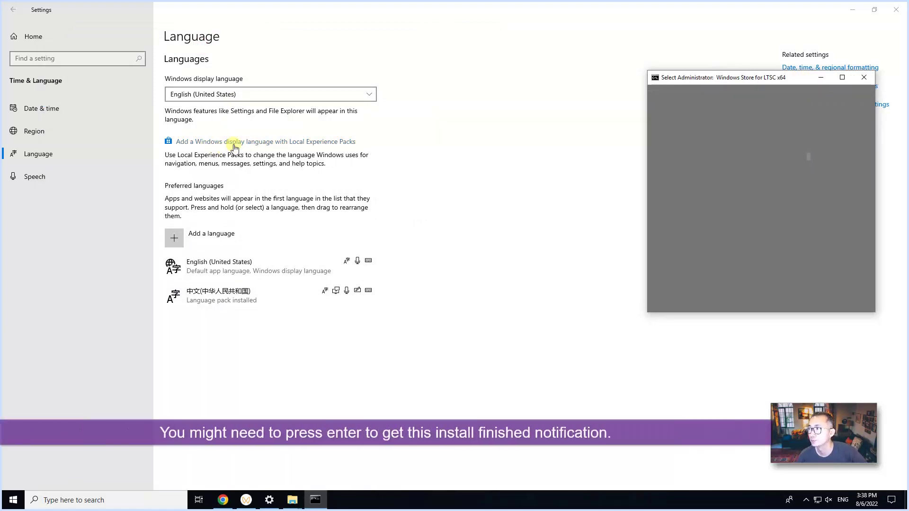
- Minimize the Settings window, finish and close the Windows Store installer console, and cancel the Chinese message dialog behind it
left_click_drag(714, 77, 567, 87)
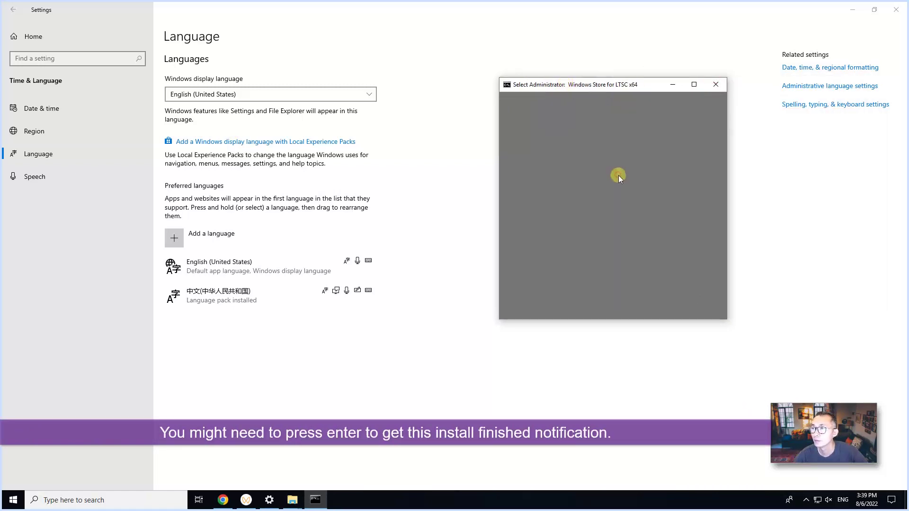
left_click(852, 9)
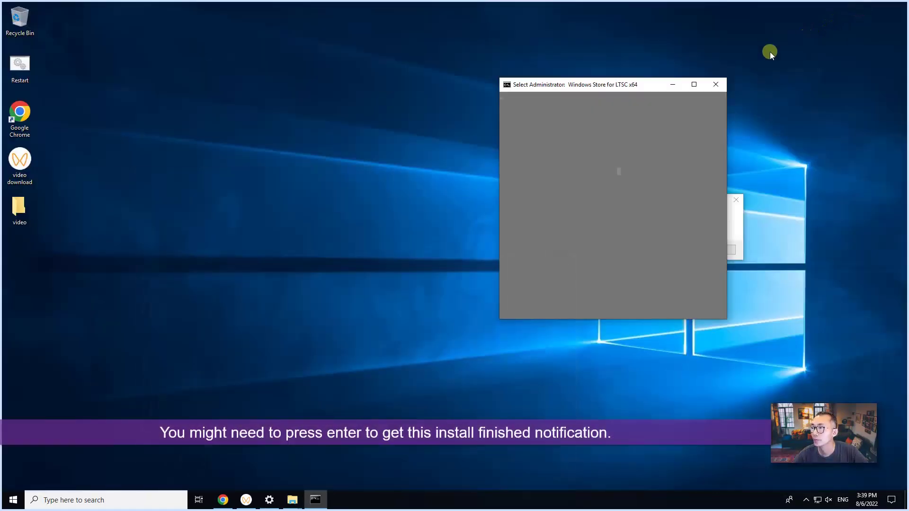
key("Return")
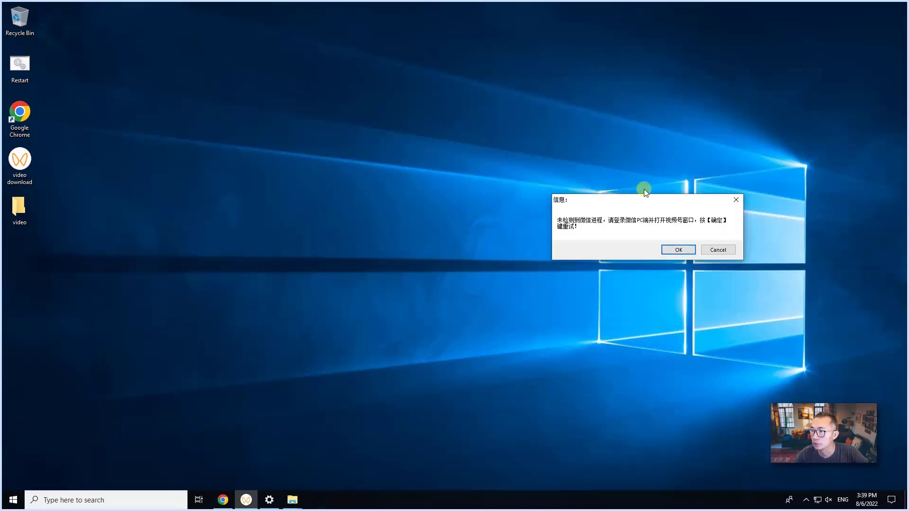
left_click(718, 249)
- Return to the Language settings, open the Local Experience Packs in Microsoft Store, and move the Store window clear of the language options
left_click(221, 501)
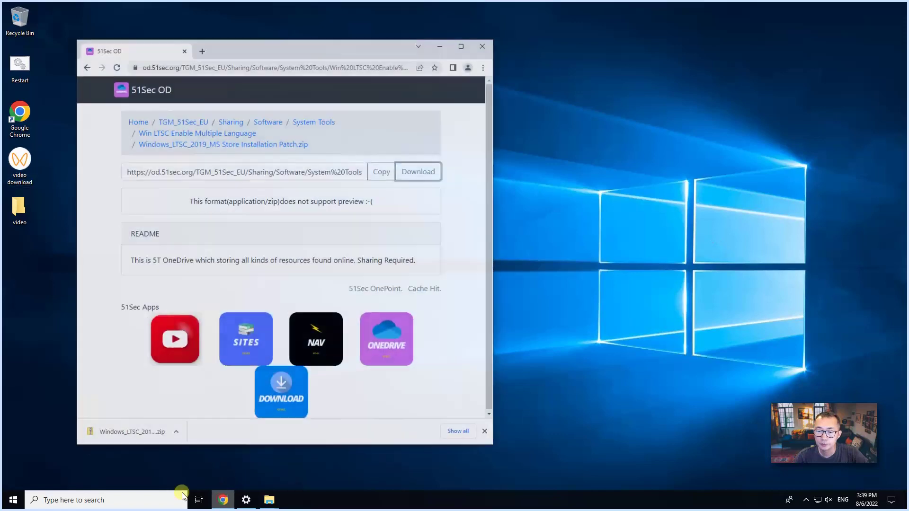
left_click(246, 500)
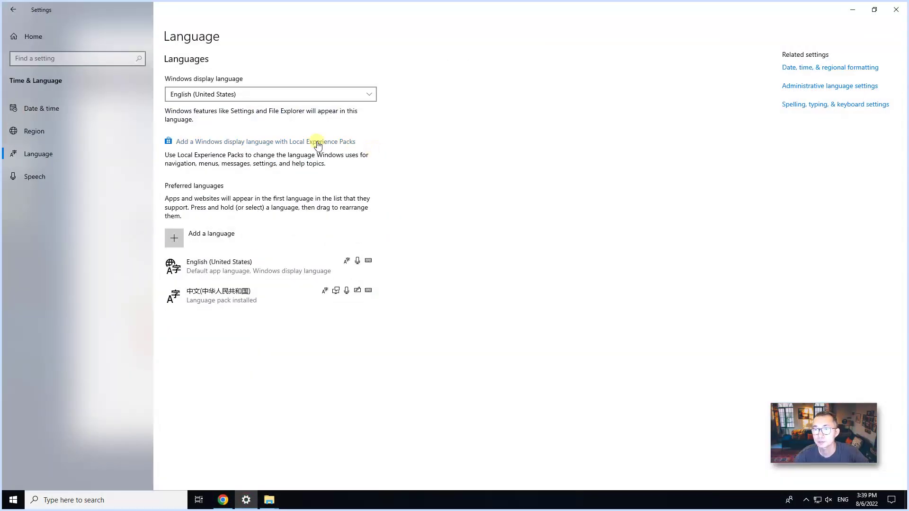
left_click(239, 142)
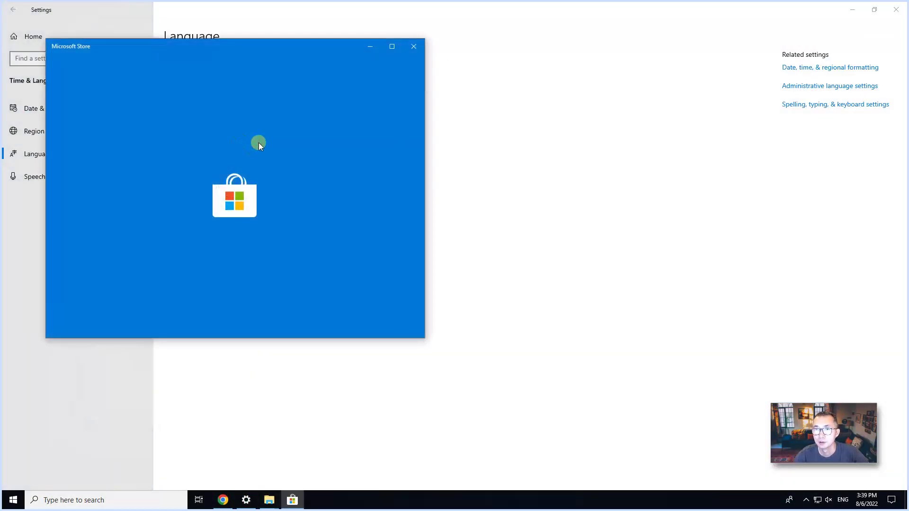
left_click_drag(167, 47, 504, 101)
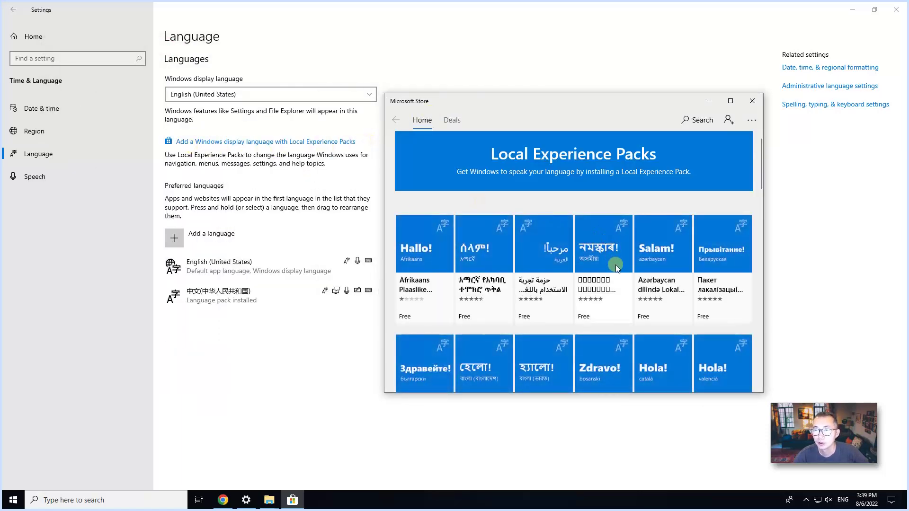
- Find the Simplified Chinese pack 中文(简体)本地体验包 among the Local Experience Packs and open its product page
scroll(620, 272, "down", 6)
scroll(623, 275, "down", 15)
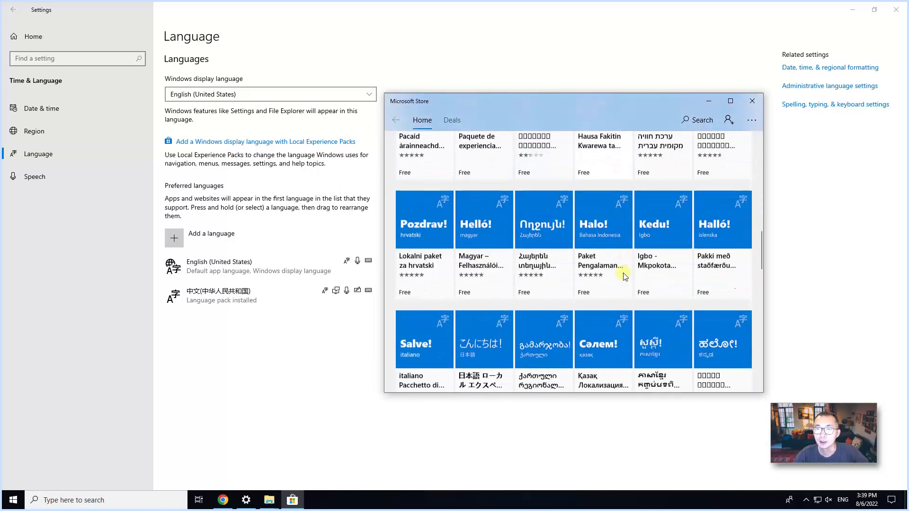
scroll(623, 274, "down", 10)
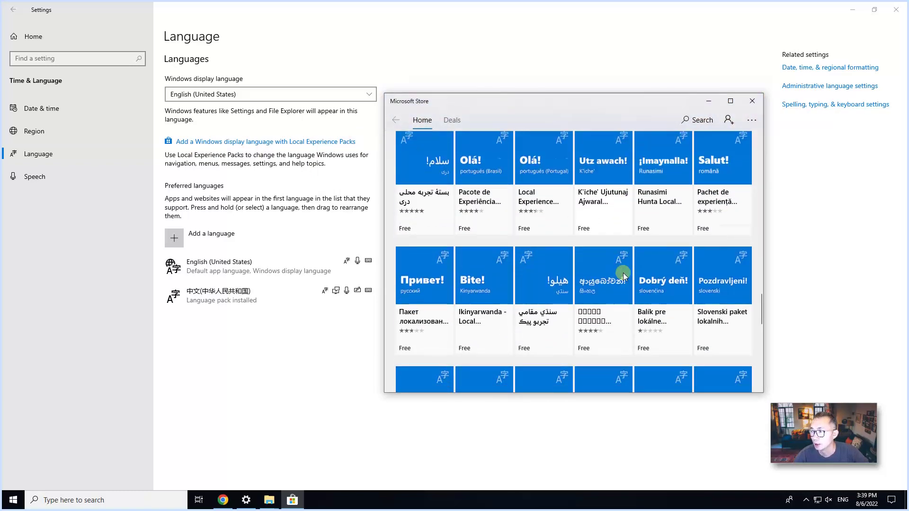
scroll(622, 275, "down", 5)
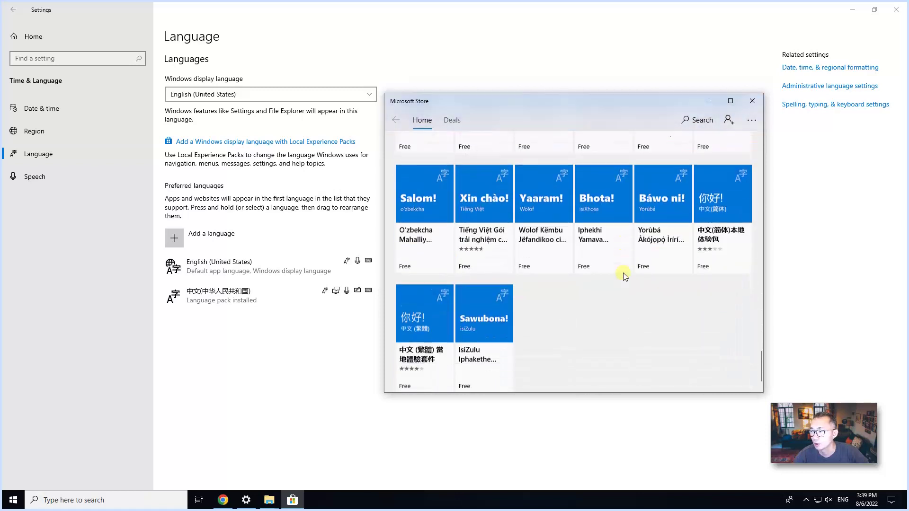
left_click(727, 191)
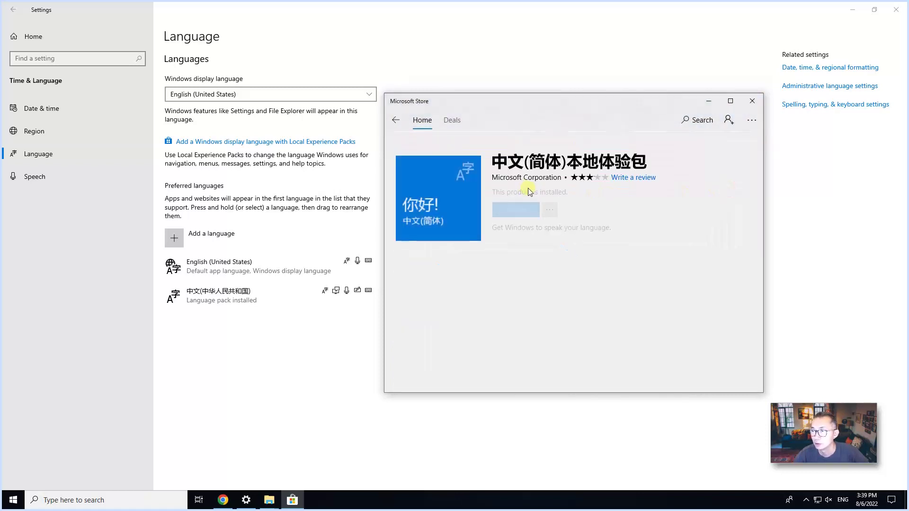